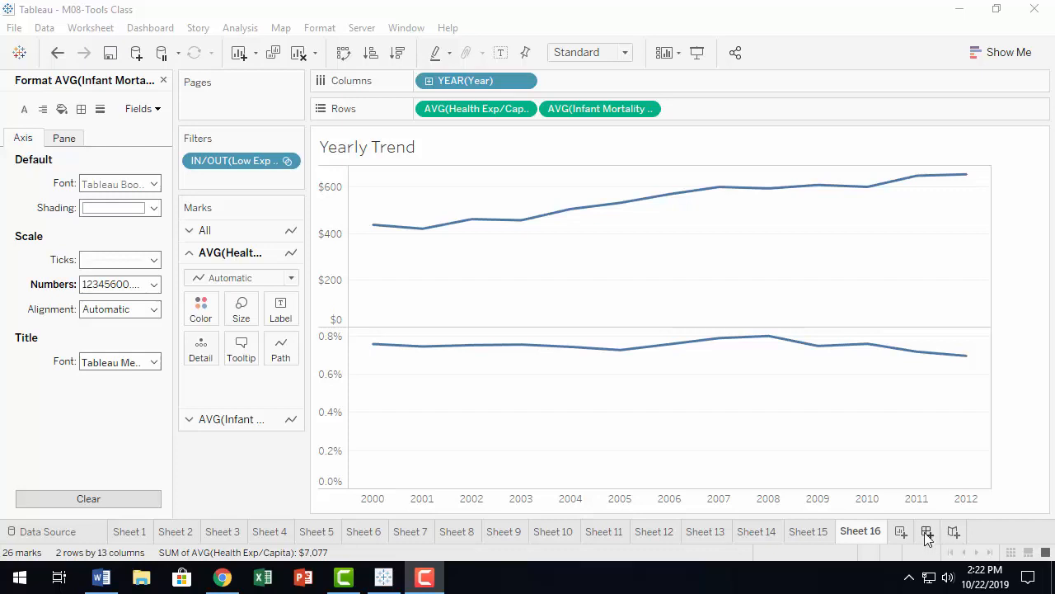
Create a new blank dashboard in the workbook
left_click(928, 532)
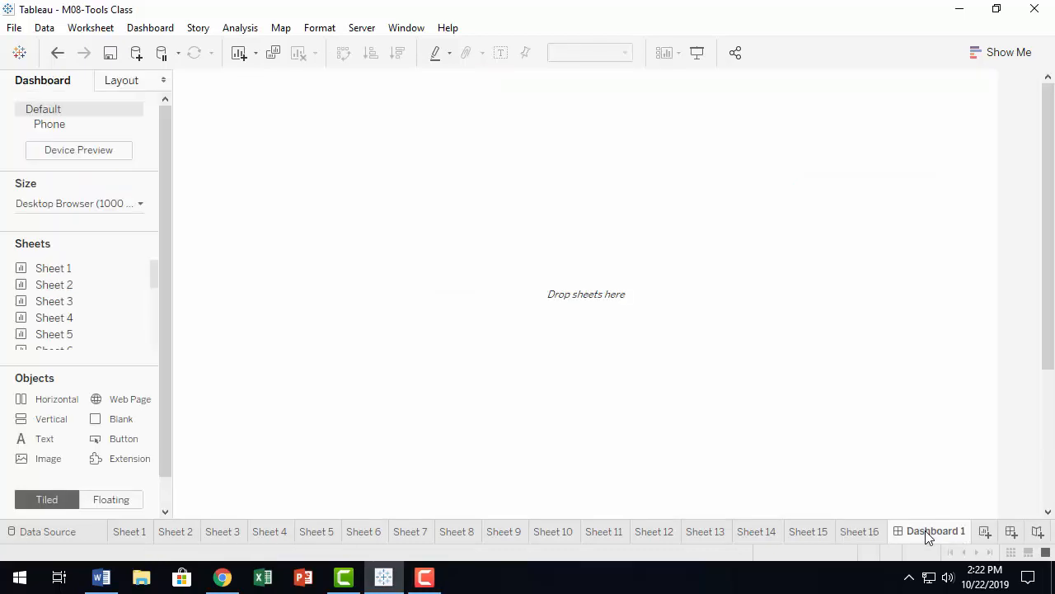
mouse_move(915, 540)
scroll(85, 309, "down", 6)
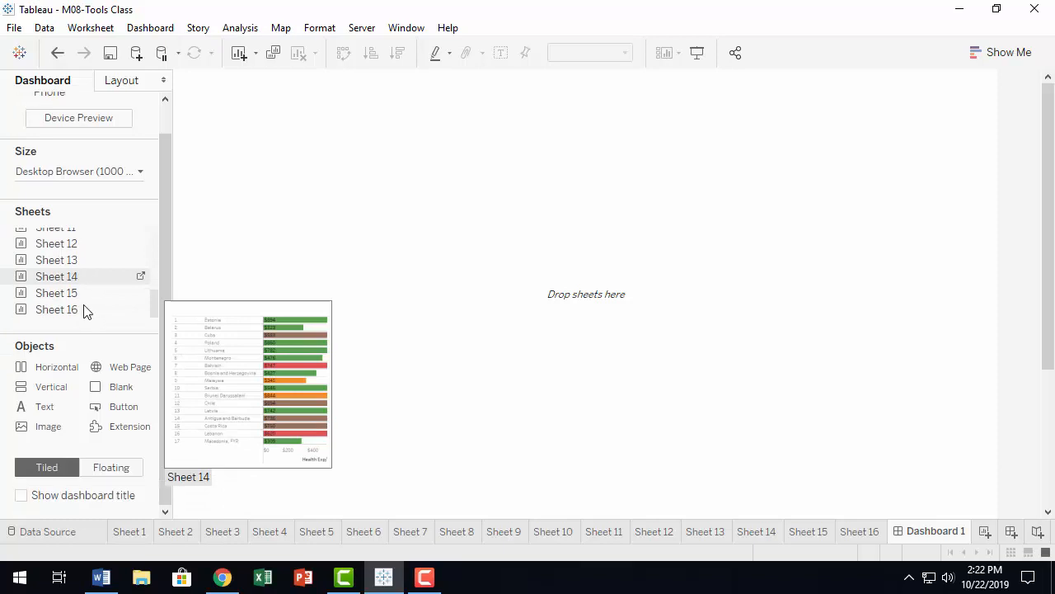
scroll(87, 309, "up", 6)
scroll(75, 284, "down", 6)
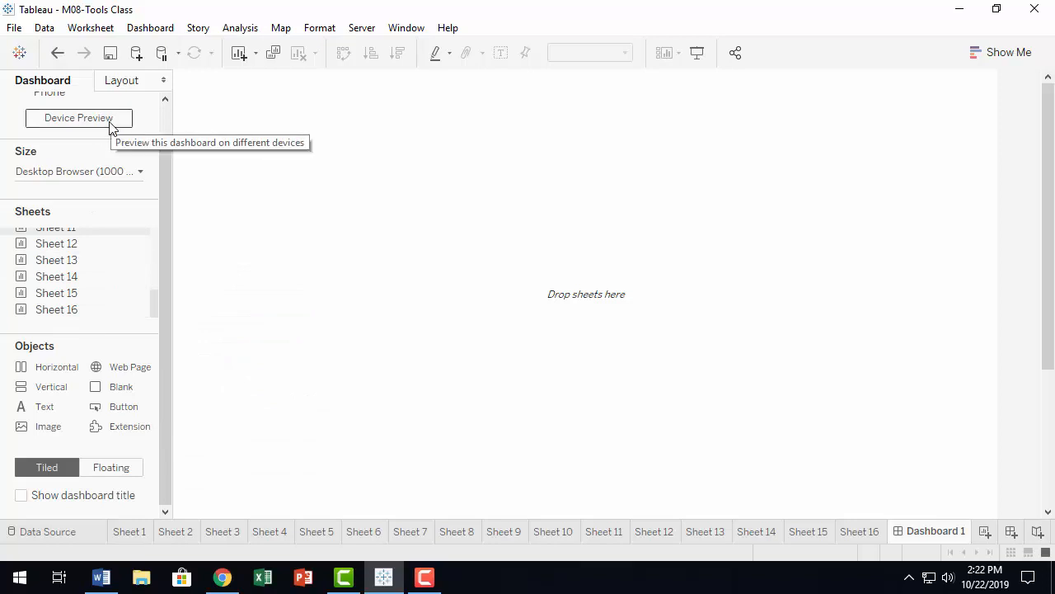
scroll(82, 227, "up", 1)
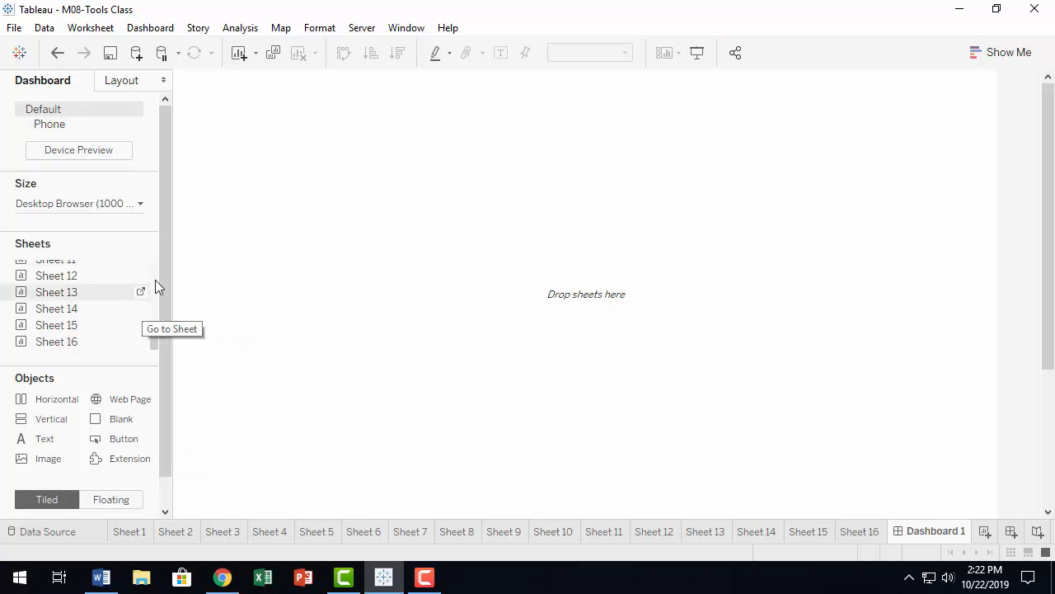
left_click_drag(166, 196, 166, 199)
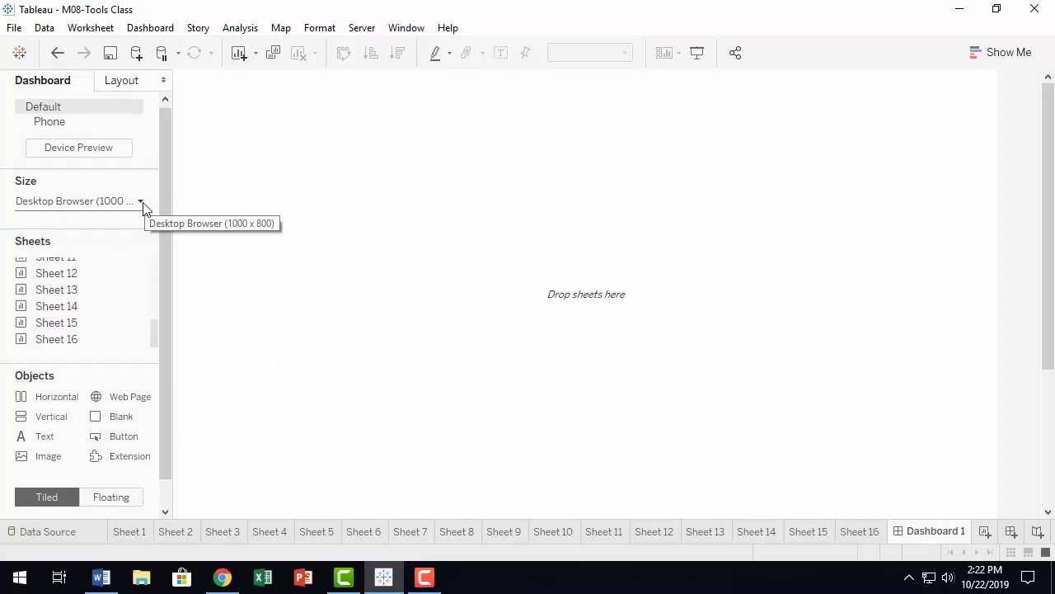
left_click(141, 206)
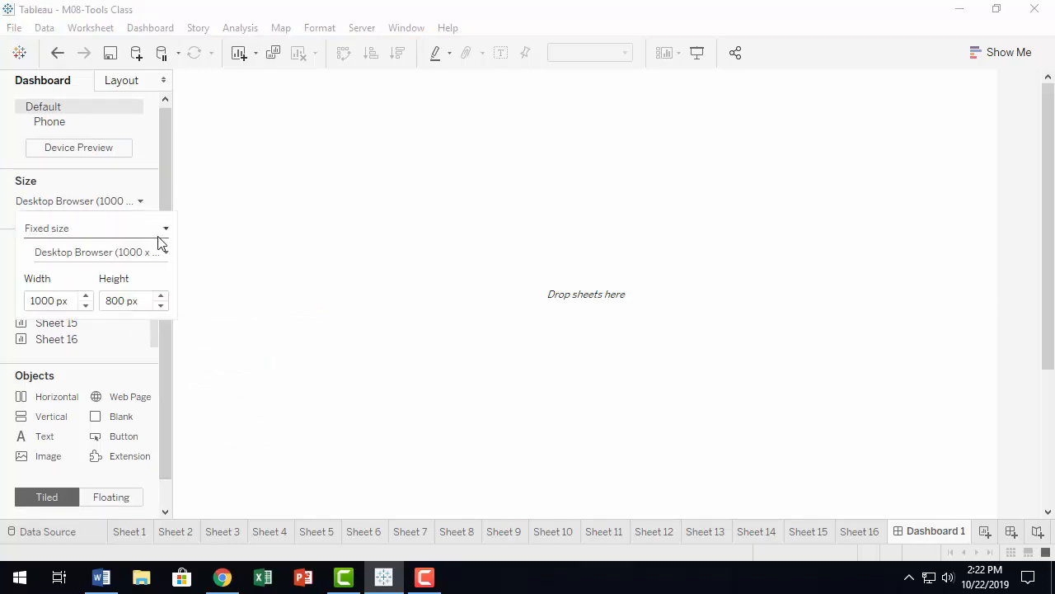
left_click(165, 256)
left_click(166, 257)
left_click(167, 257)
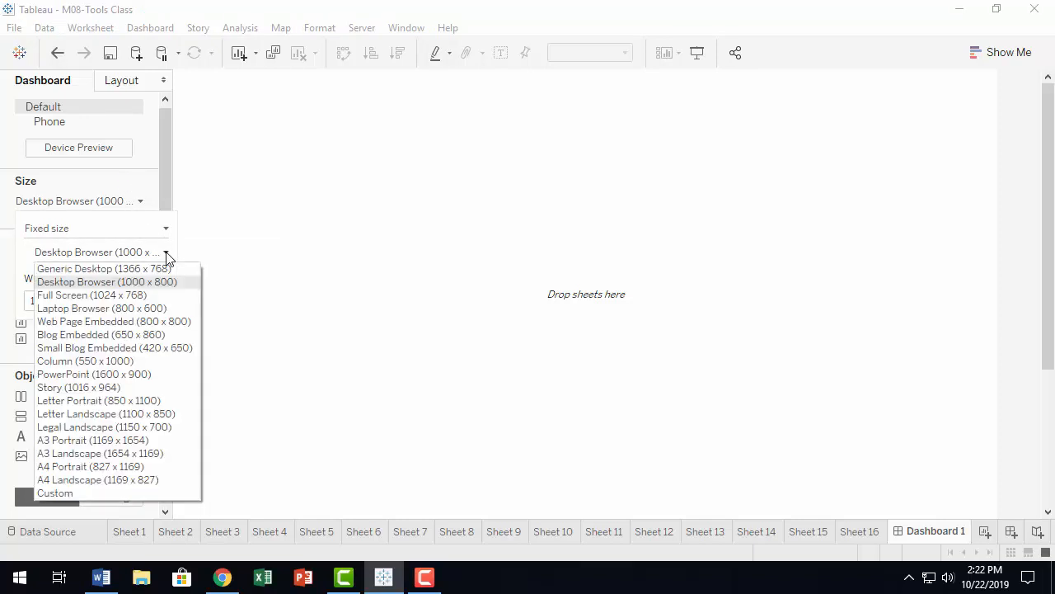
left_click(128, 174)
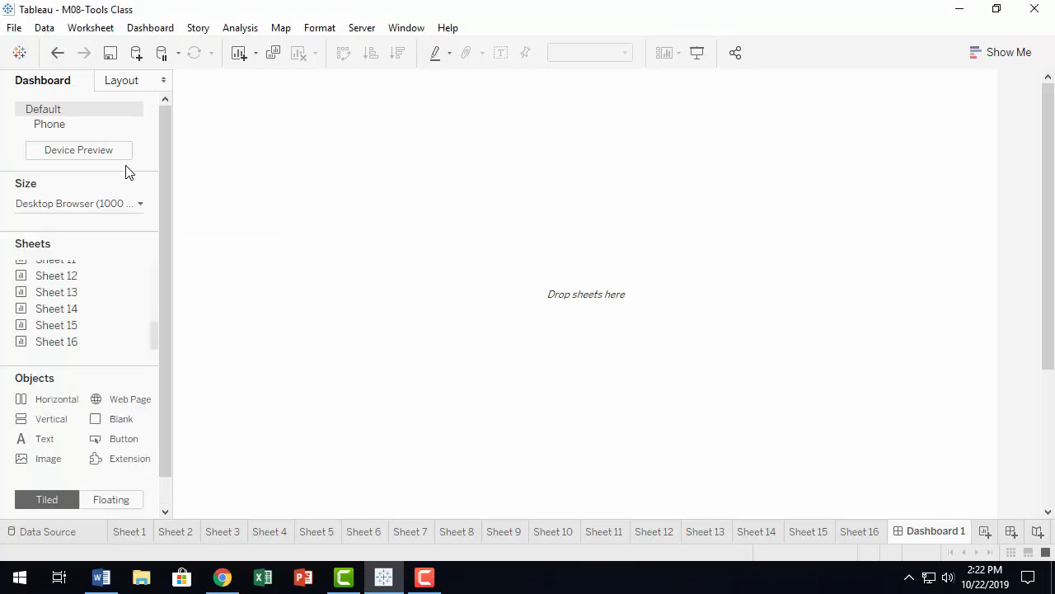
Turn on the device preview for the dashboard
left_click(127, 157)
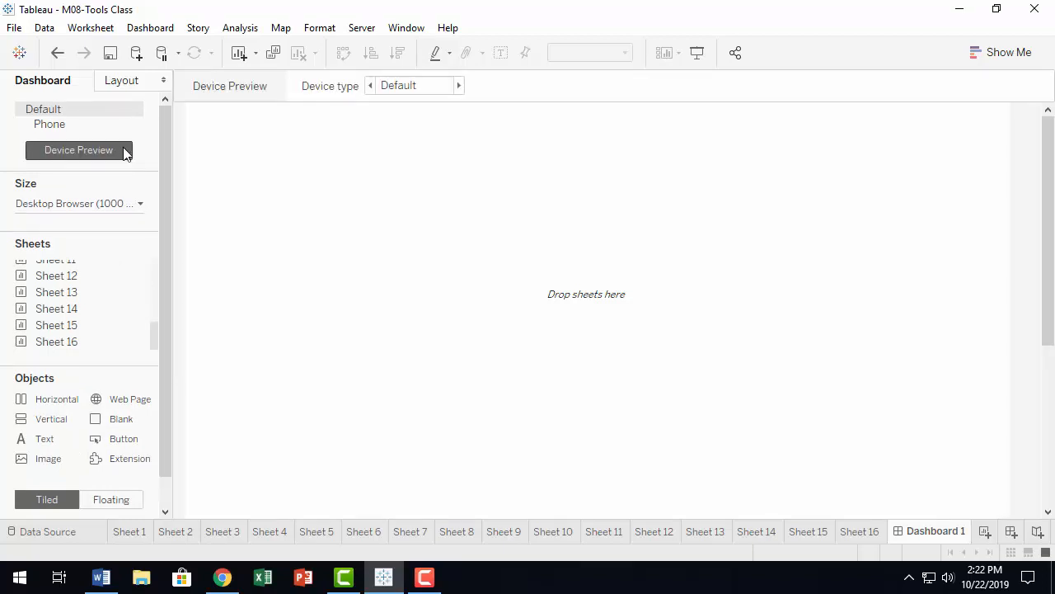
left_click(136, 128)
left_click(134, 126)
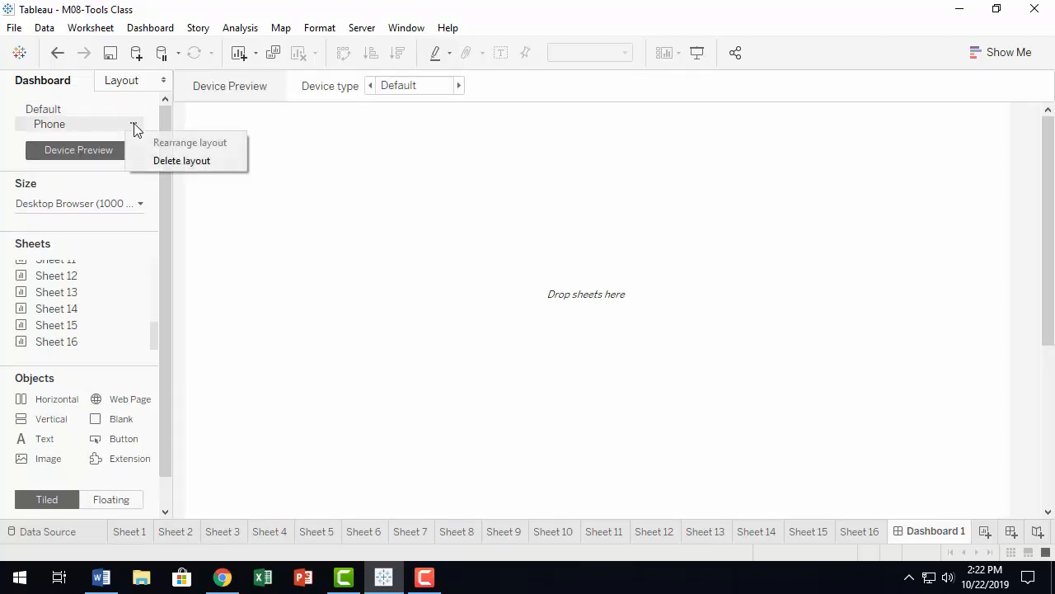
left_click(139, 188)
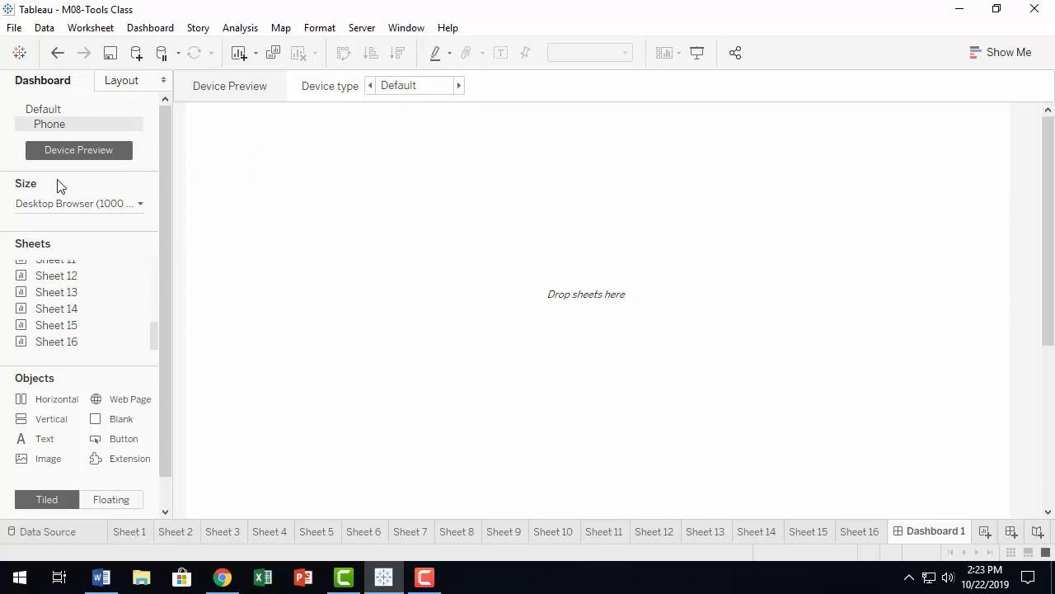
Change the dashboard's sizing mode from fixed size to Automatic
left_click(141, 207)
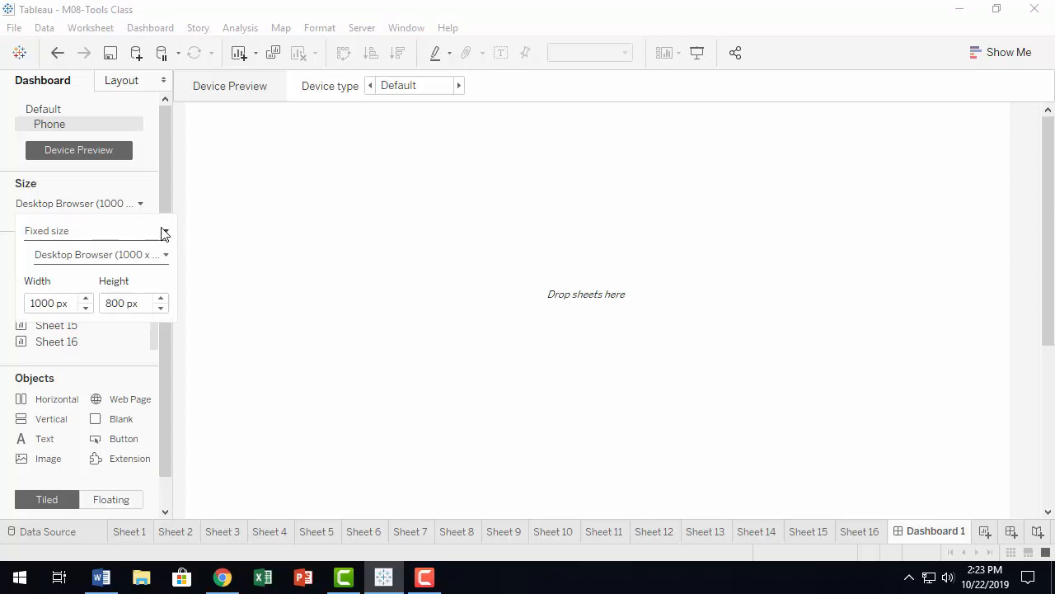
left_click(164, 234)
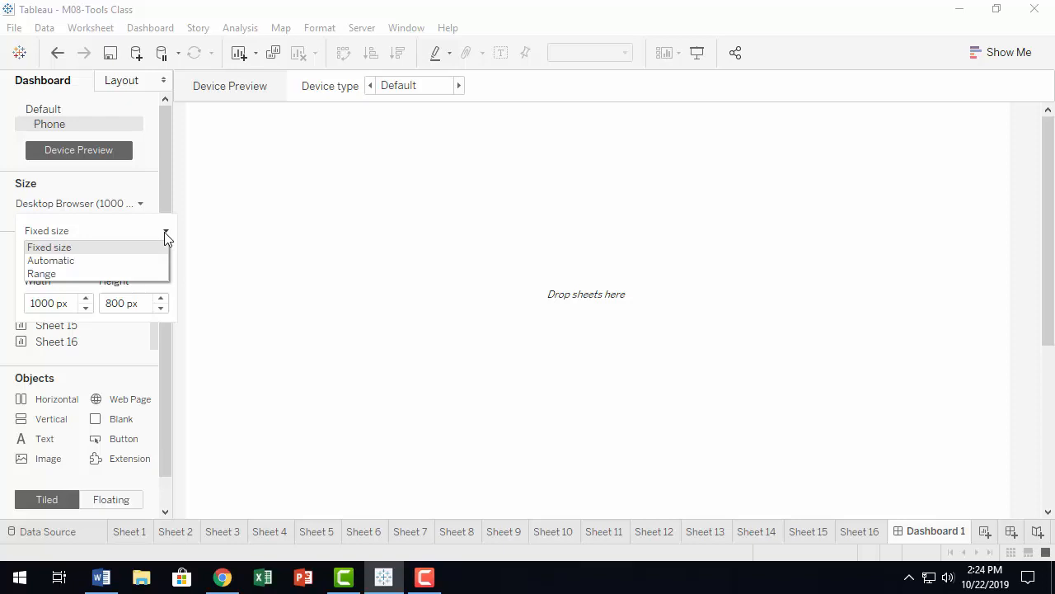
left_click(104, 261)
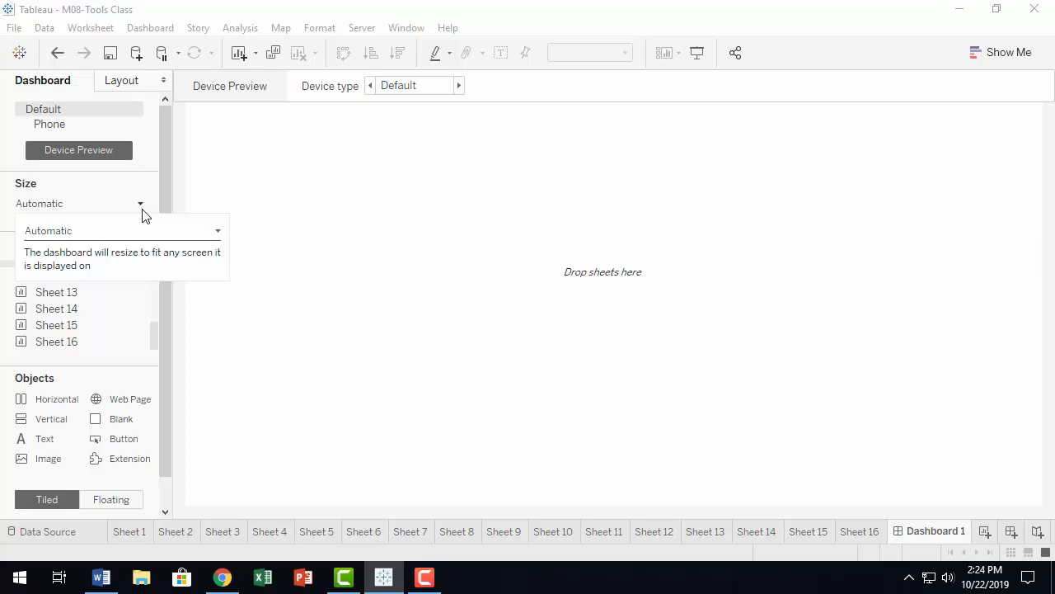
left_click(94, 194)
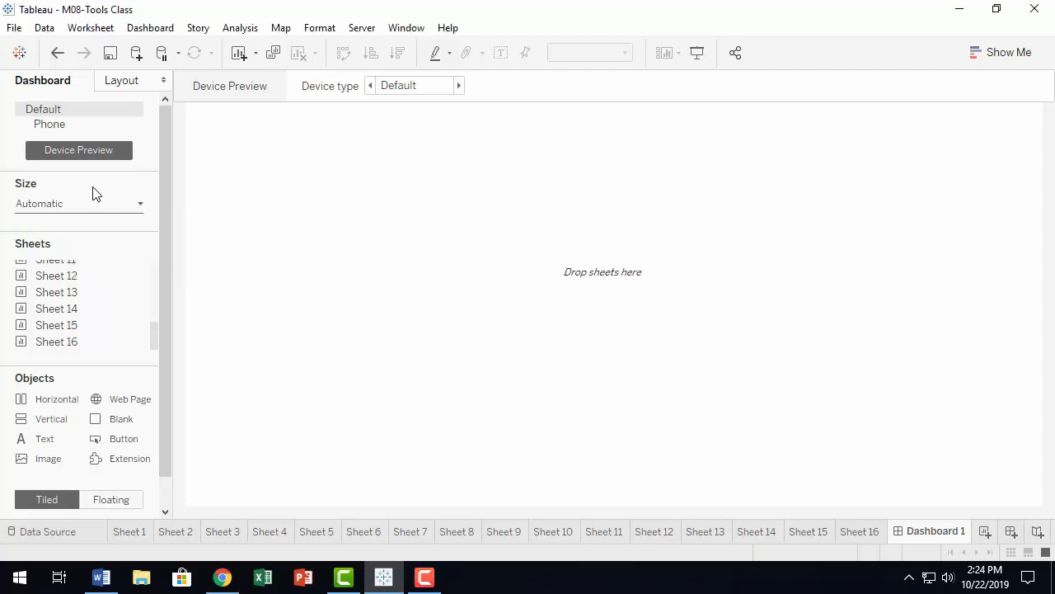
Review the sizing modes offered for the dashboard: Fixed size, Automatic and Range
left_click(140, 204)
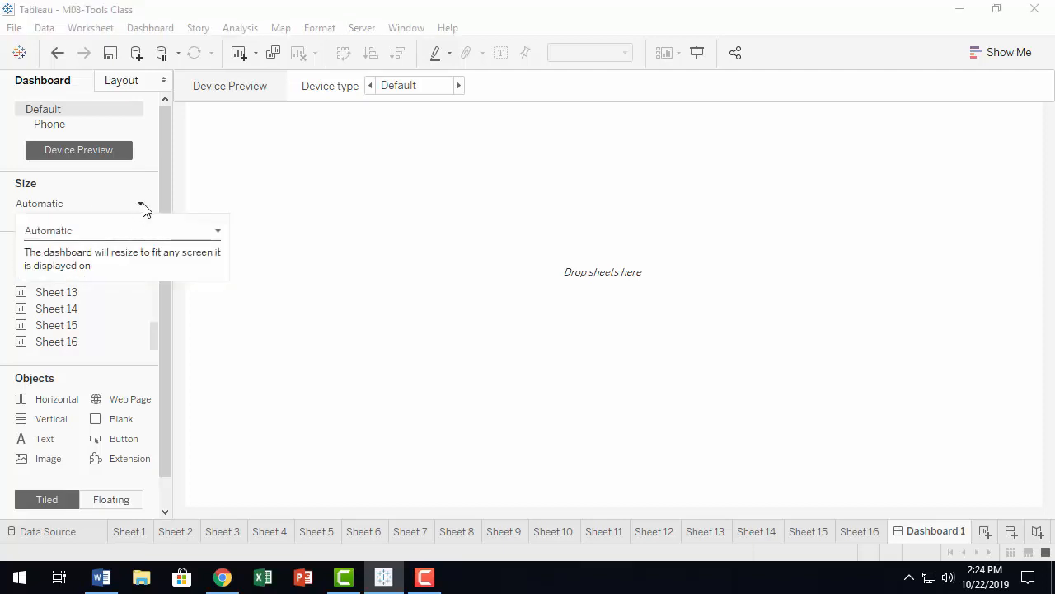
left_click(142, 206)
left_click(143, 207)
left_click(106, 189)
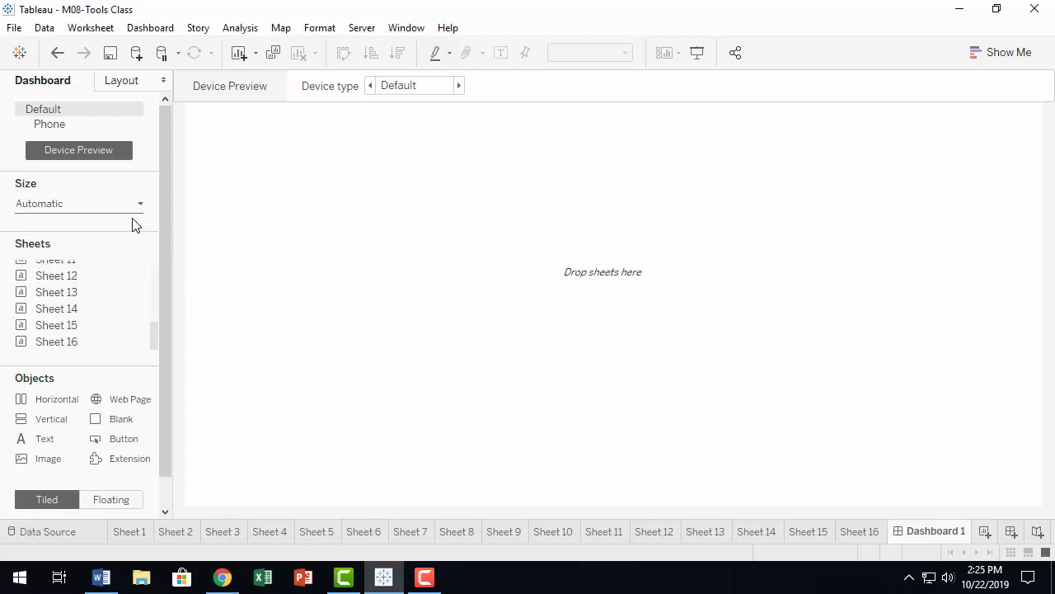
left_click(139, 206)
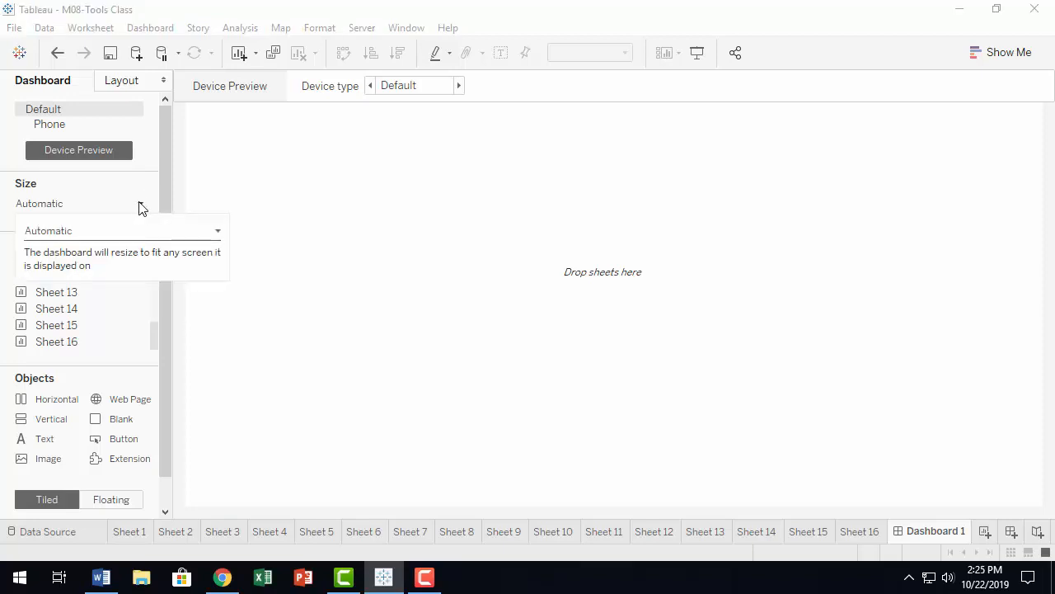
left_click(219, 234)
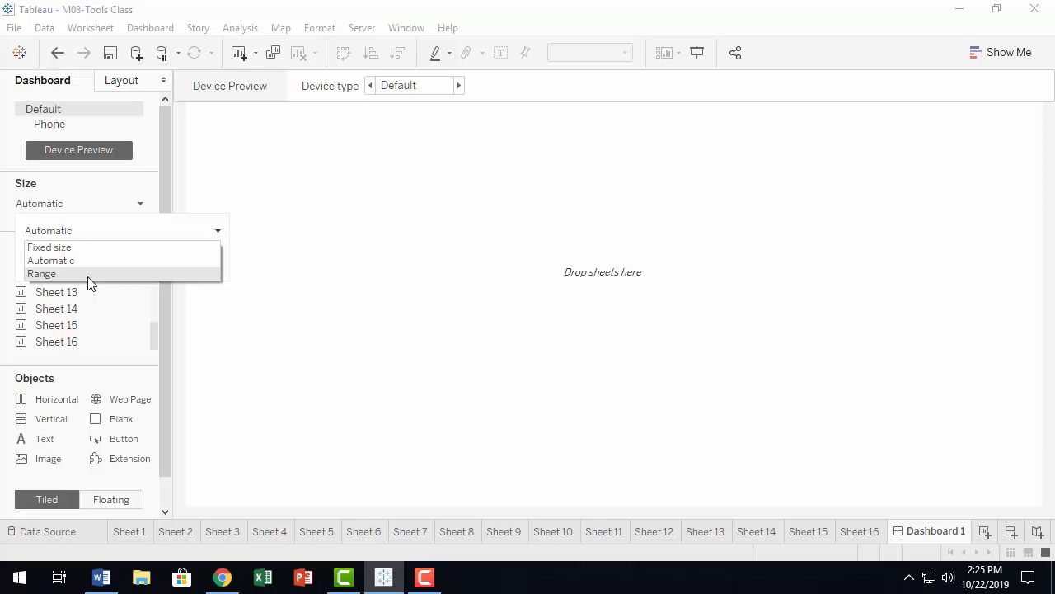
left_click(100, 235)
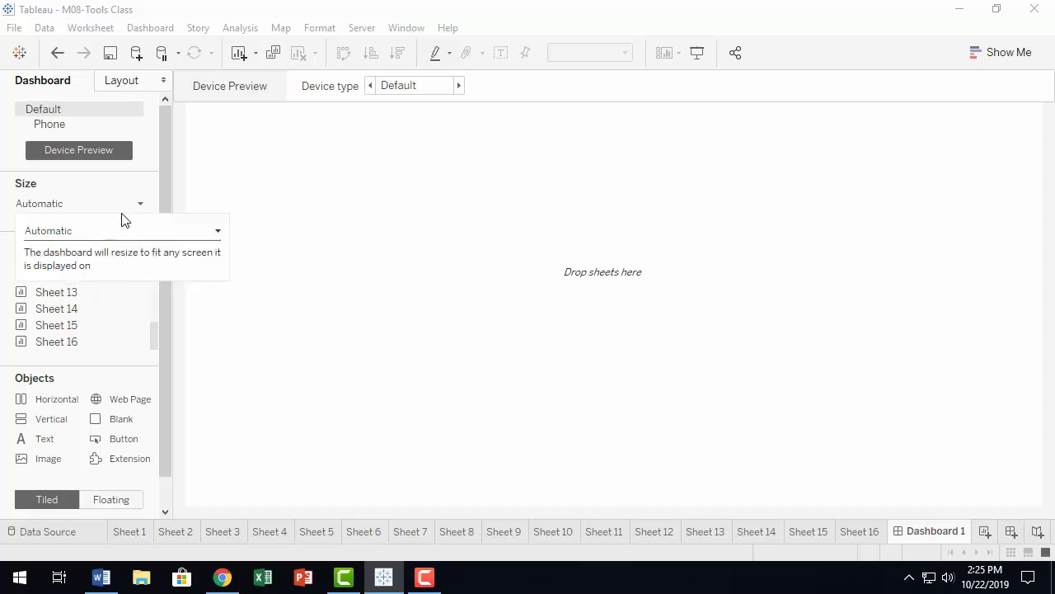
left_click(219, 170)
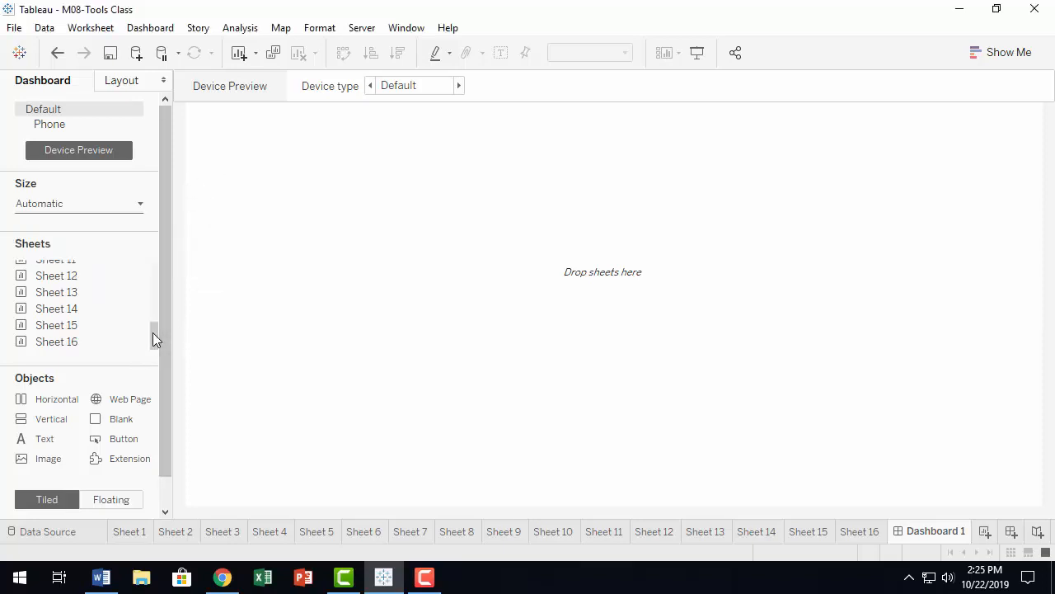
Place Sheet 12 on the empty dashboard and add Sheet 14 to the left of it
mouse_move(75, 294)
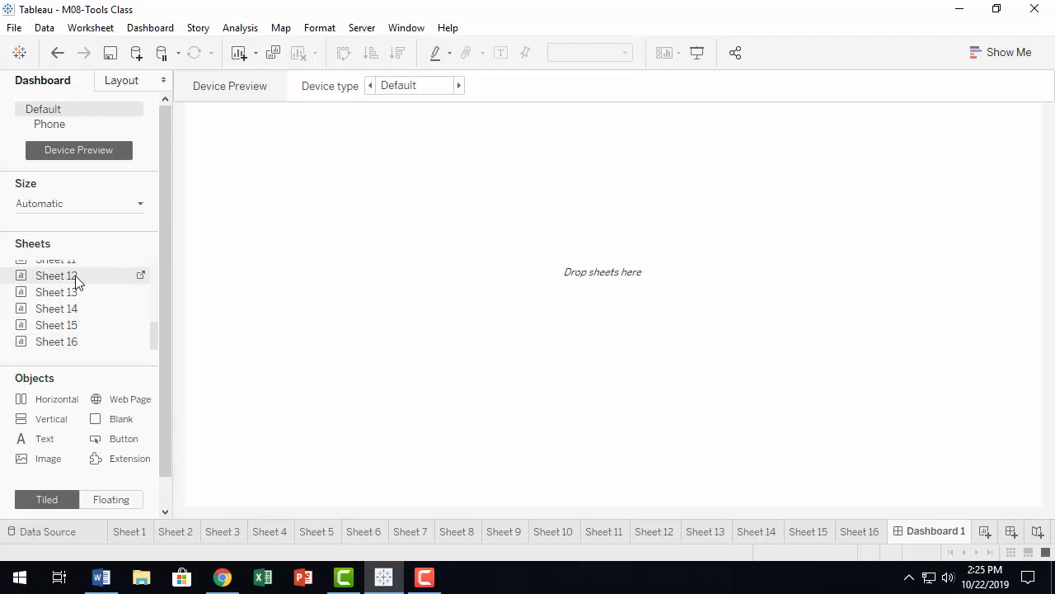
left_click_drag(77, 279, 331, 293)
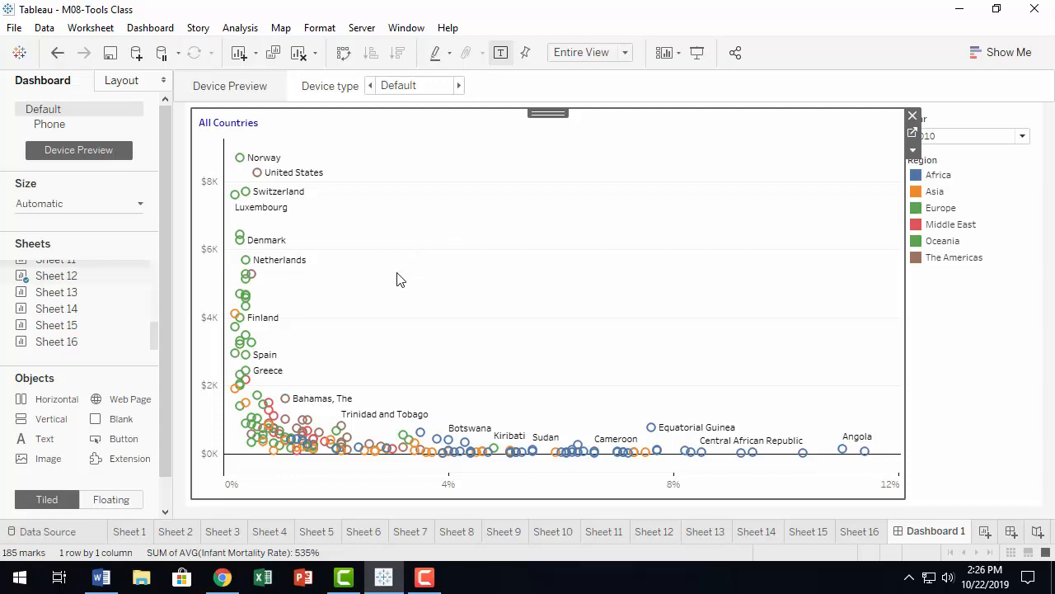
mouse_move(100, 299)
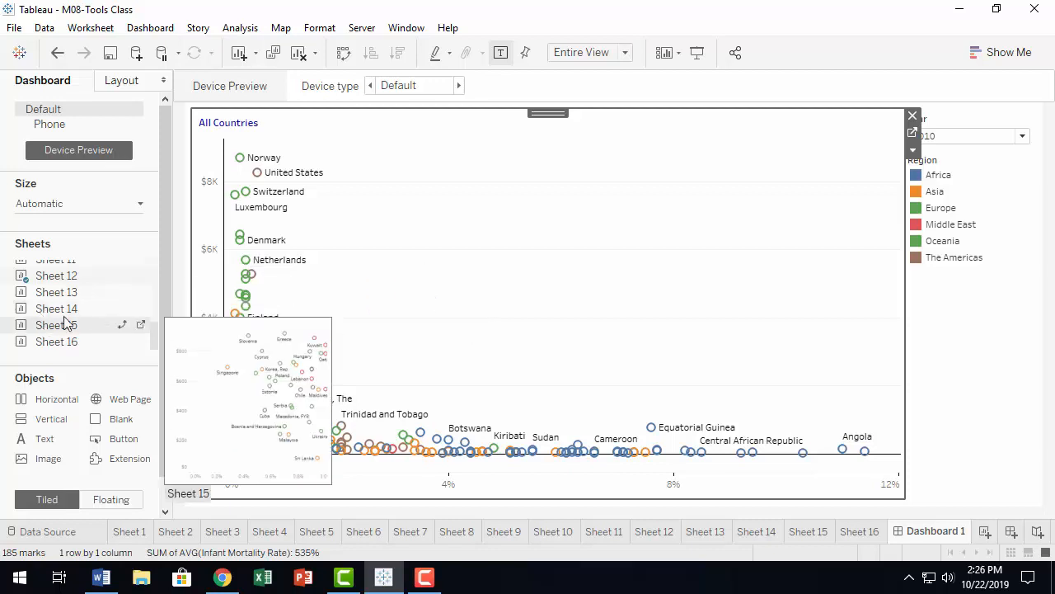
left_click_drag(68, 310, 223, 279)
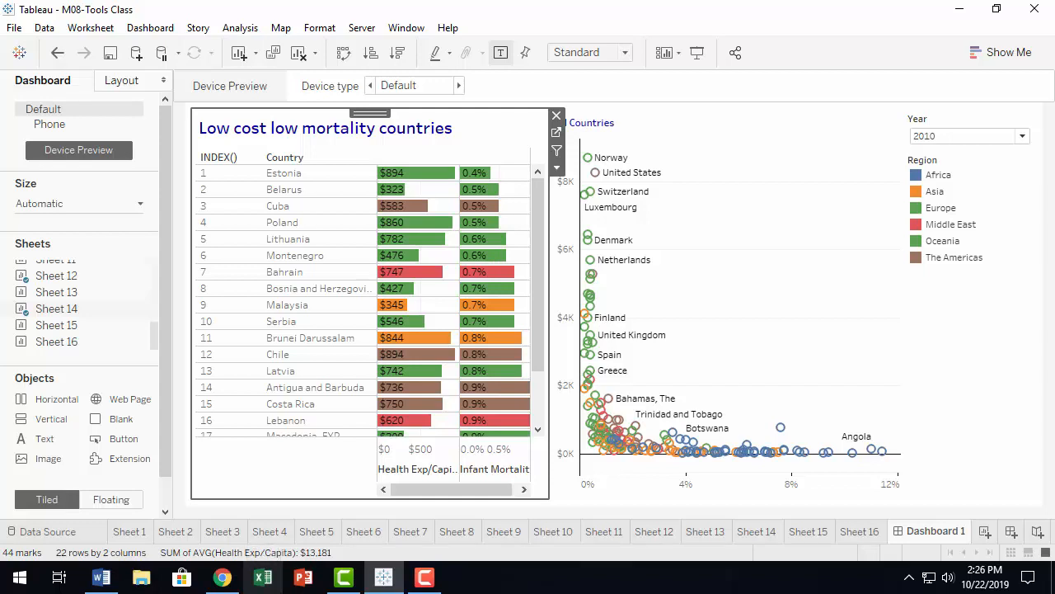
left_click(808, 95)
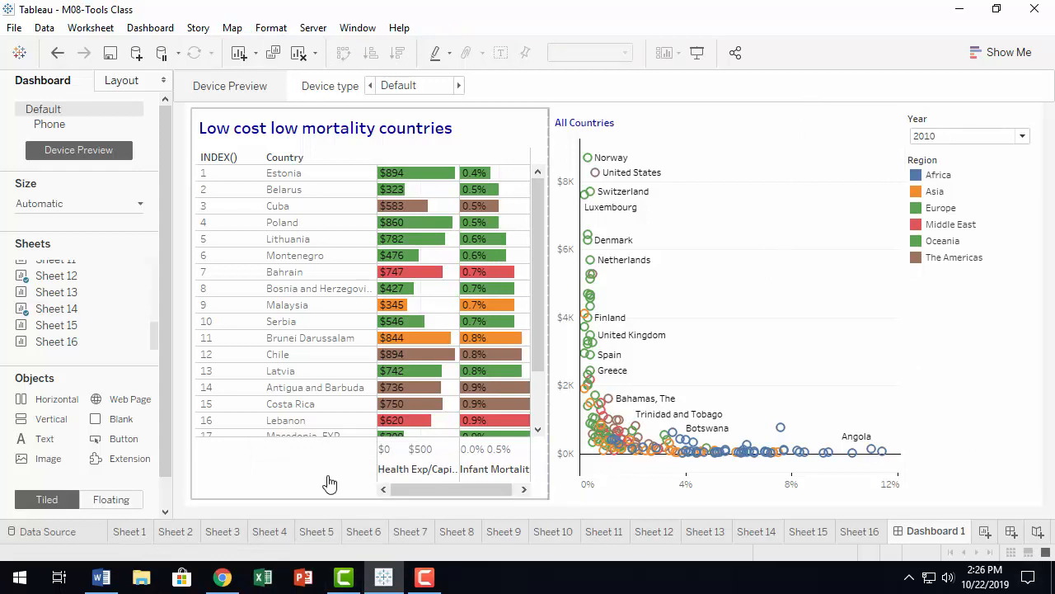
Add Sheet 15 below the low cost low mortality table and Sheet 16 below the All Countries scatter plot
mouse_move(51, 343)
mouse_move(26, 332)
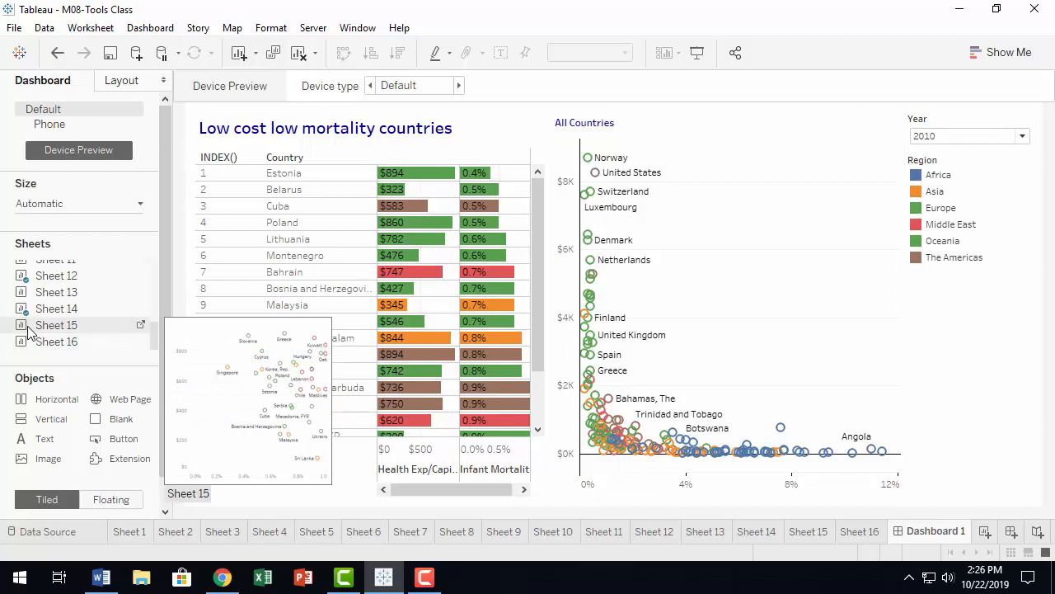
mouse_move(29, 330)
left_mouse_down()
mouse_move(153, 371)
mouse_move(219, 434)
mouse_move(381, 460)
left_mouse_up()
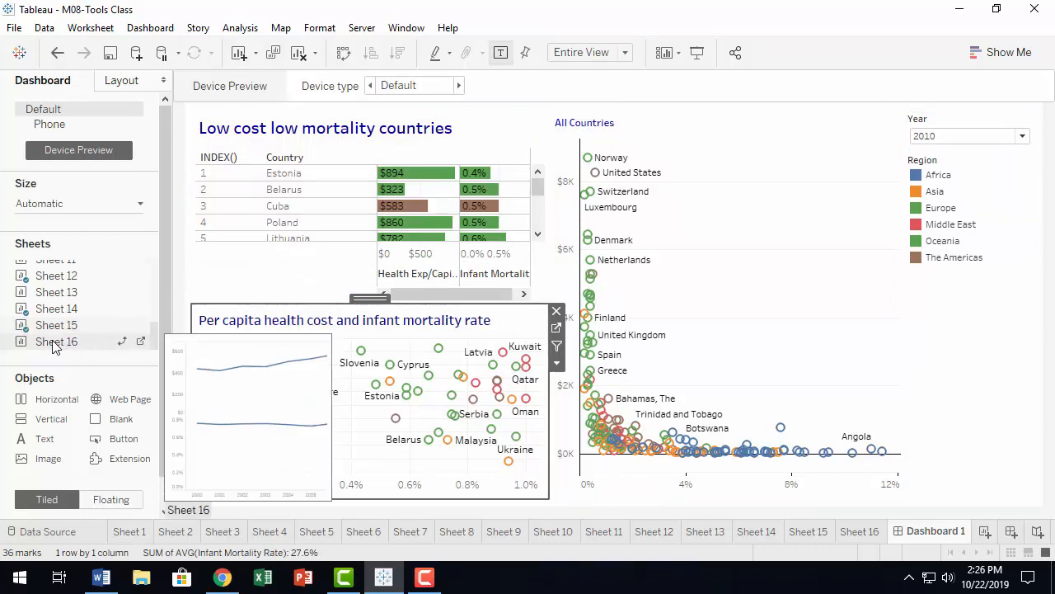
mouse_move(55, 343)
left_mouse_down()
mouse_move(246, 374)
mouse_move(577, 346)
mouse_move(694, 399)
left_mouse_up()
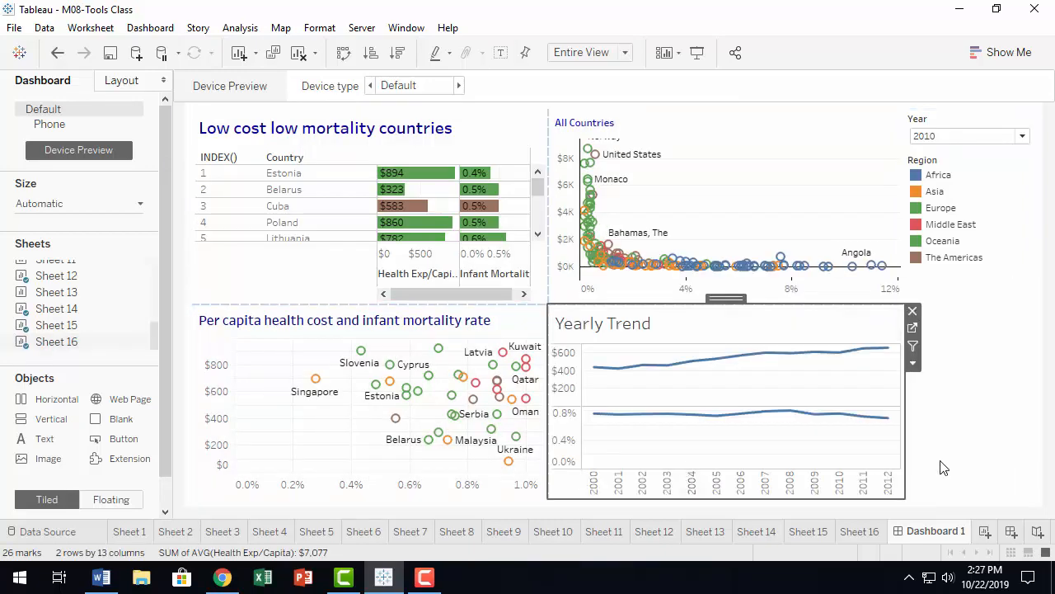
left_click(1028, 444)
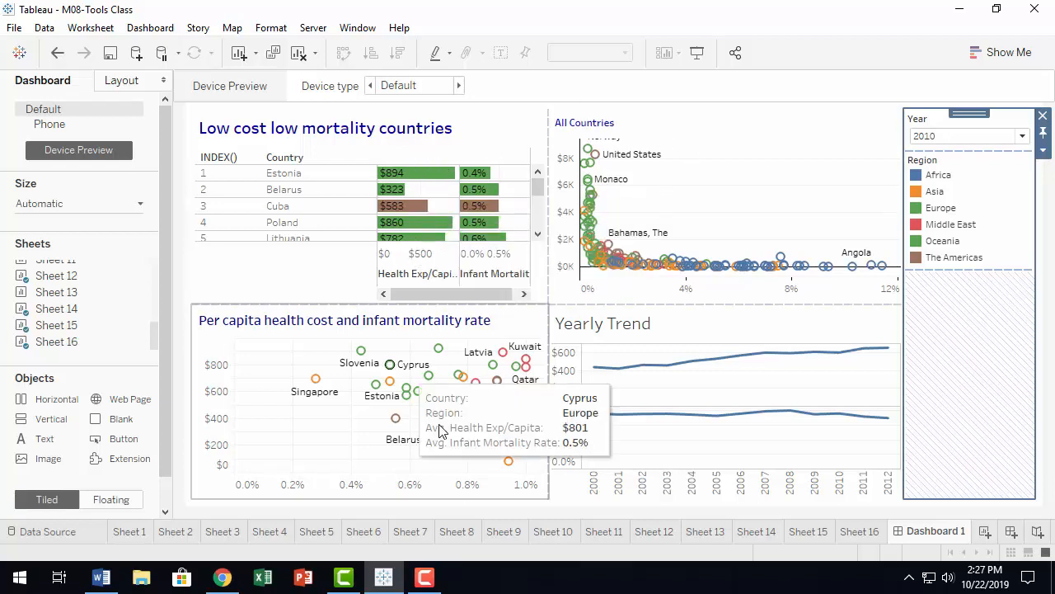
Turn on the display of the dashboard's title
left_click(460, 300)
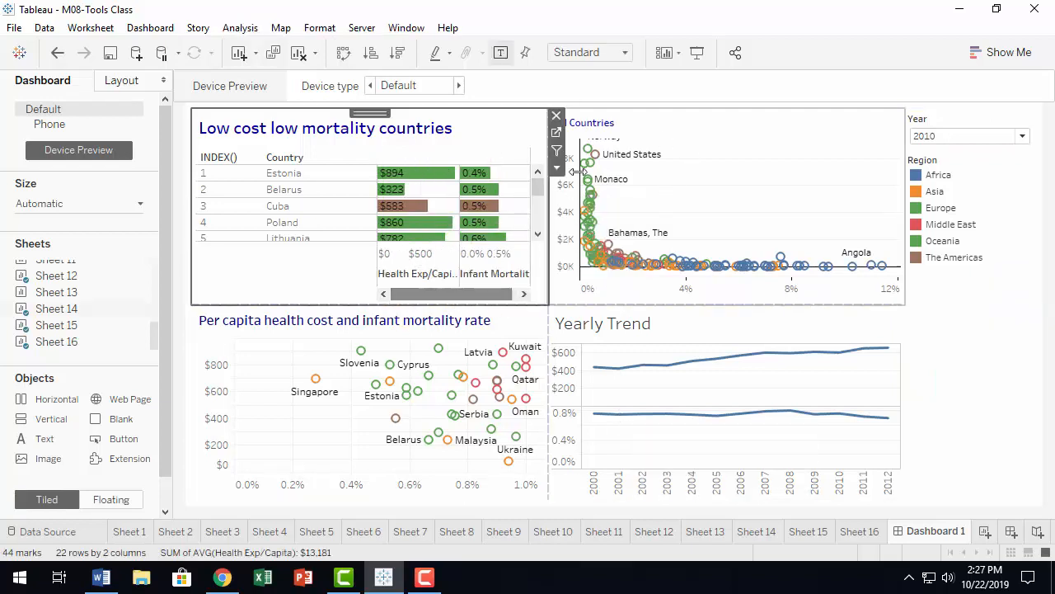
scroll(537, 194, "down", 6)
scroll(536, 175, "up", 6)
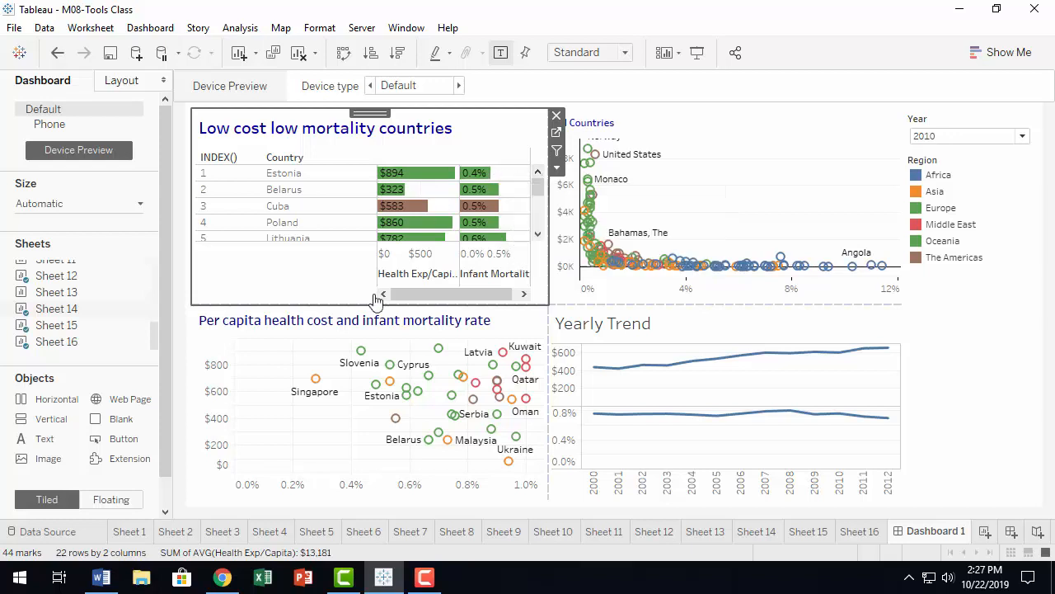
scroll(68, 434, "down", 1)
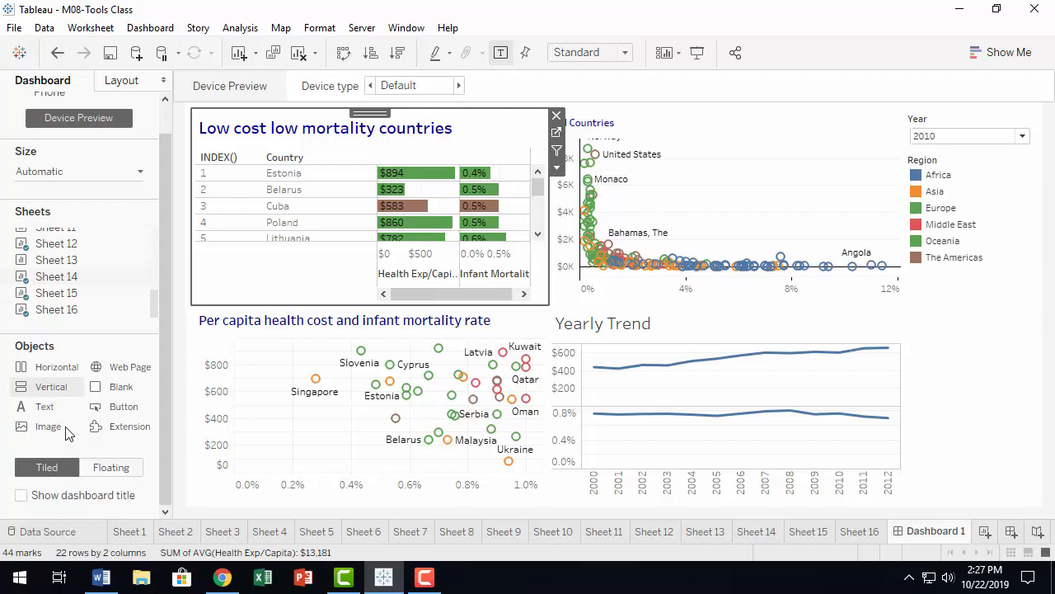
left_click(22, 496)
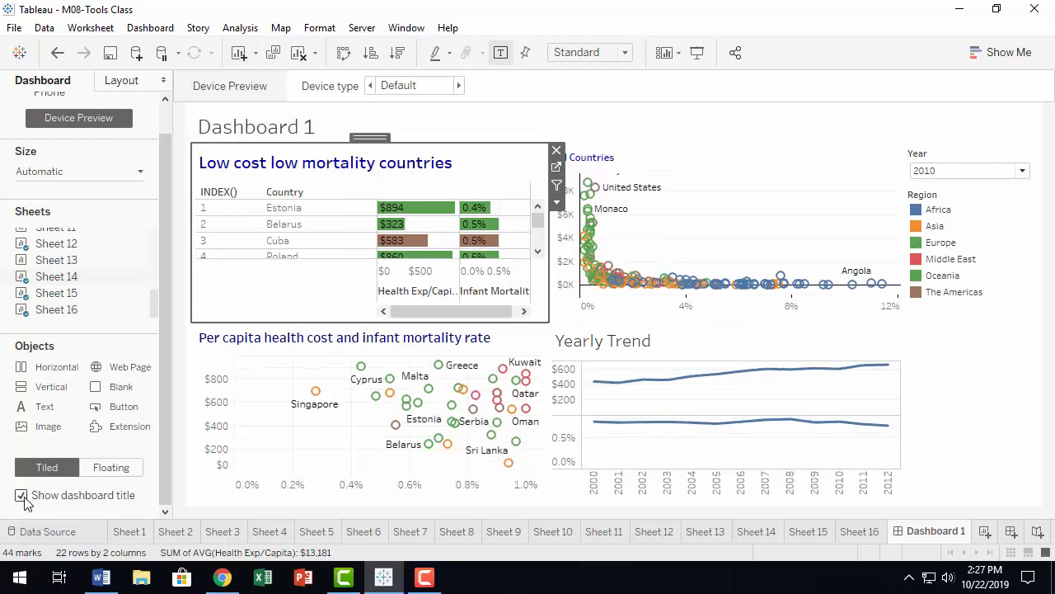
Replace the default sheet-name placeholder in the dashboard title with "Health Care Cost per Capita"
double_click(276, 128)
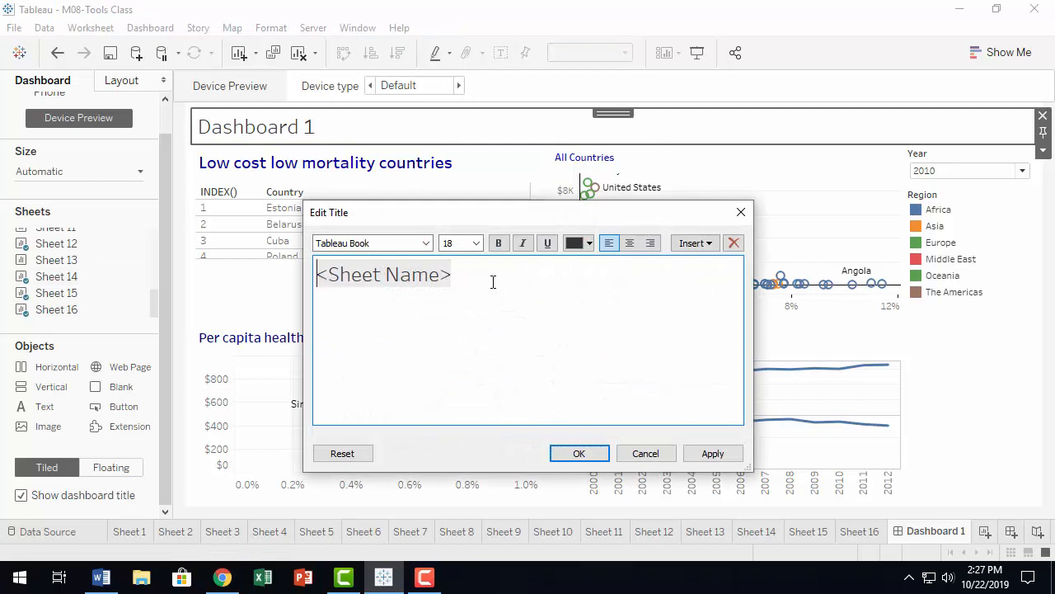
left_click_drag(493, 281, 137, 193)
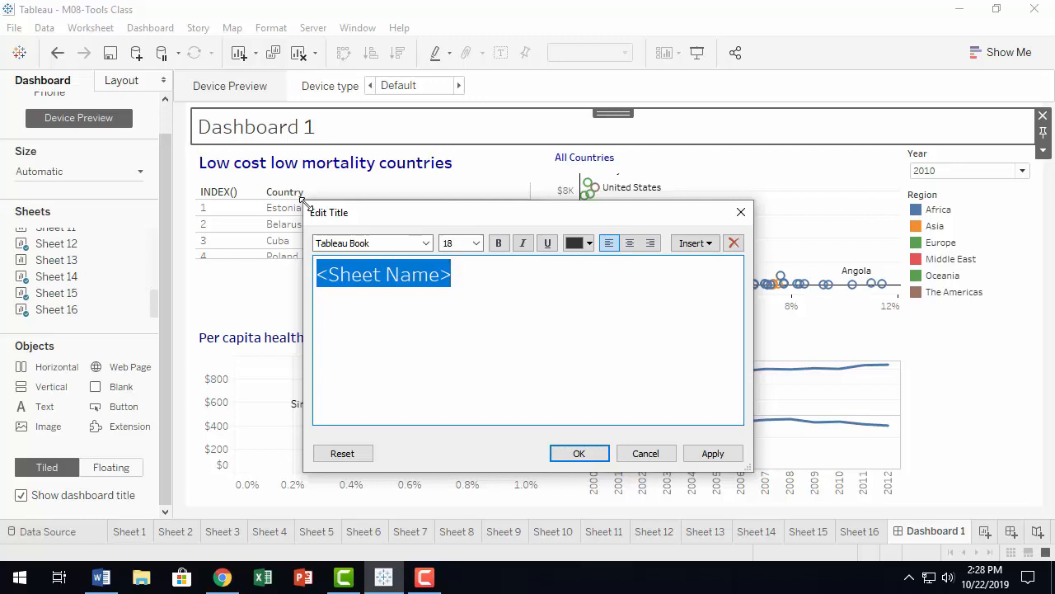
type("Health")
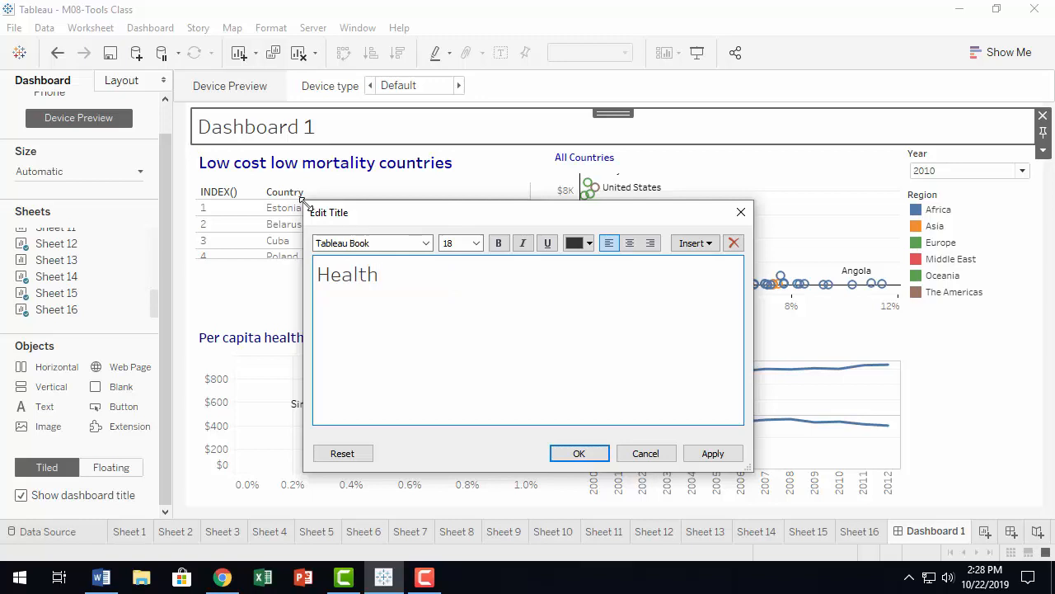
type(" Capita")
key("BackSpace")
key("BackSpace")
key("BackSpace")
key("BackSpace")
type("are Cost")
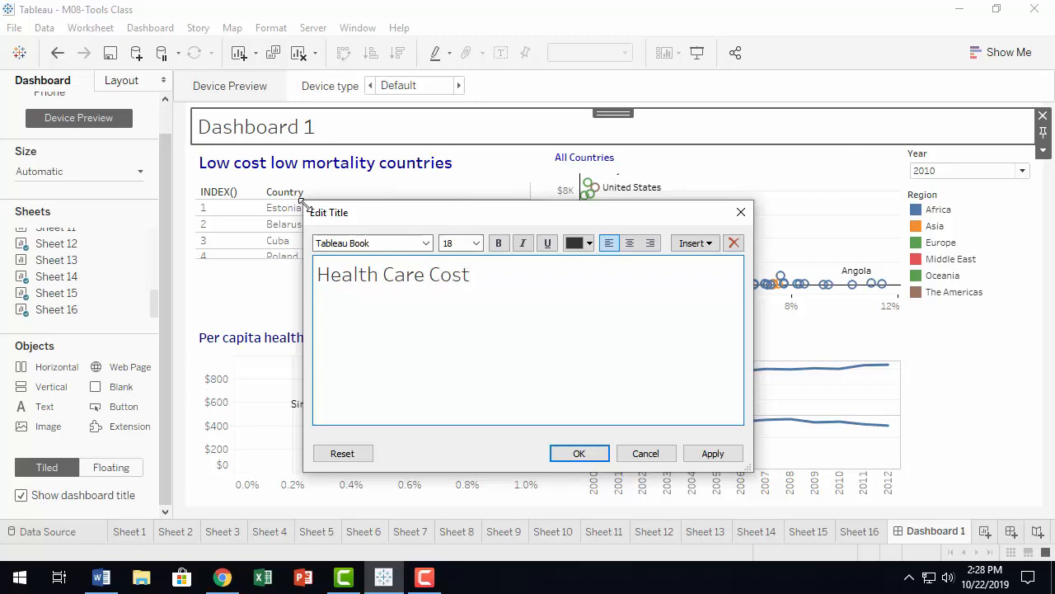
type(" per capita")
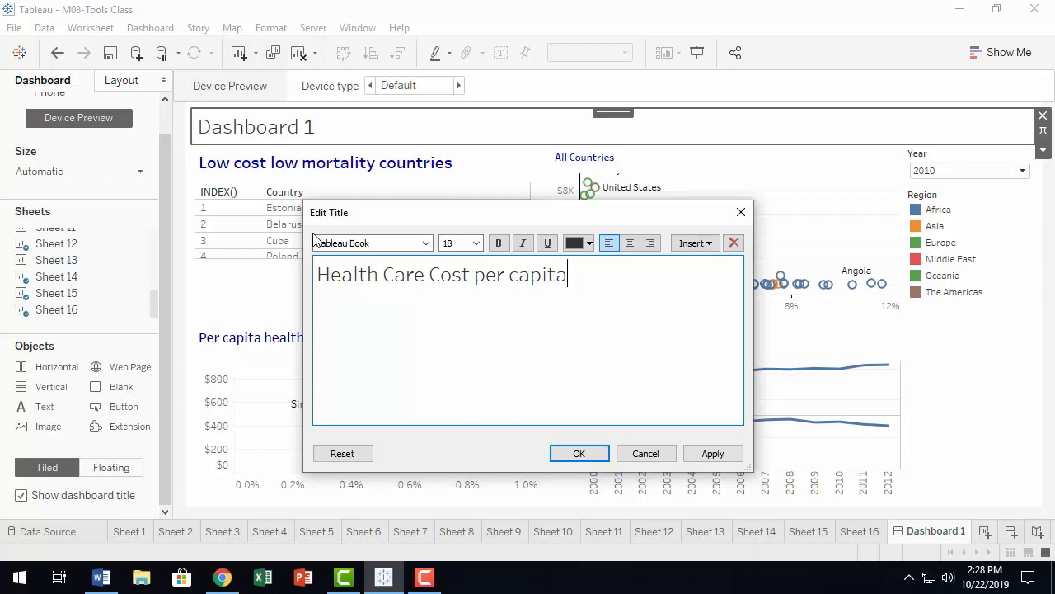
left_click(521, 275)
key("BackSpace")
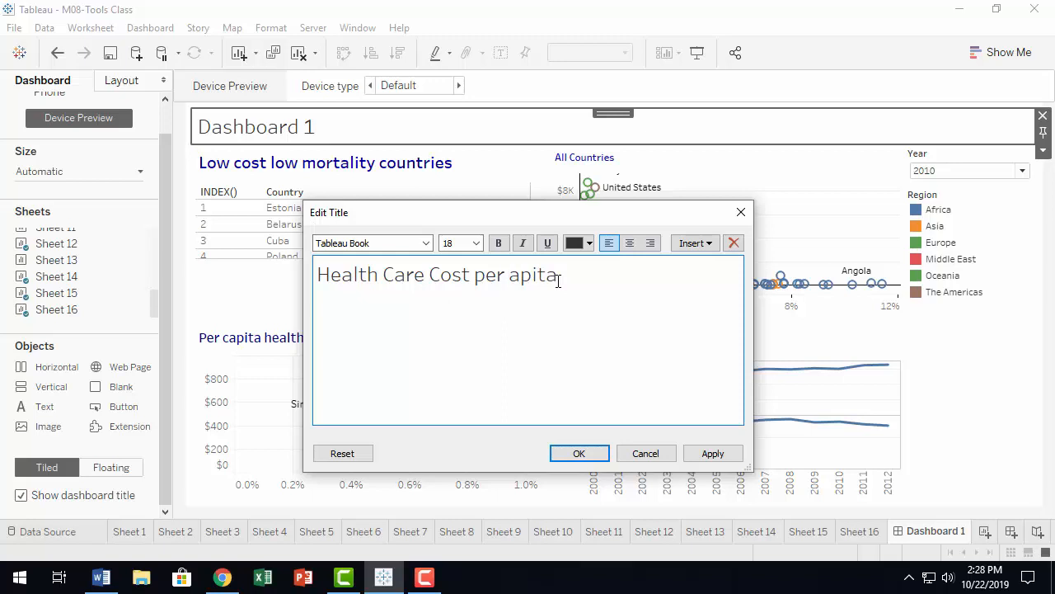
type("C")
left_click(614, 291)
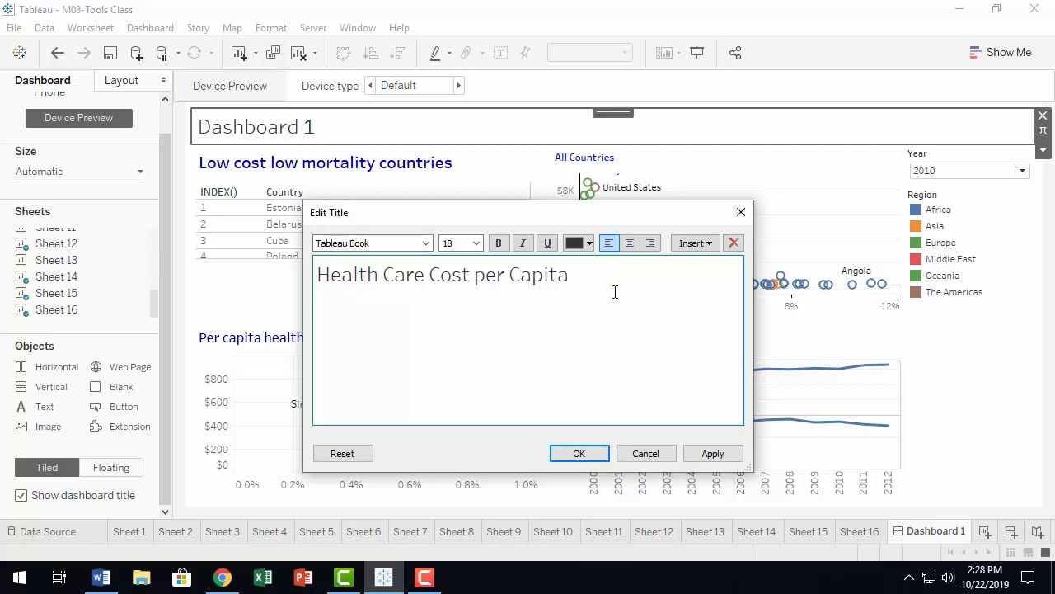
Extend the dashboard title with "and Infant Mortality Rate" and apply it
type("and Infant Mortalitu")
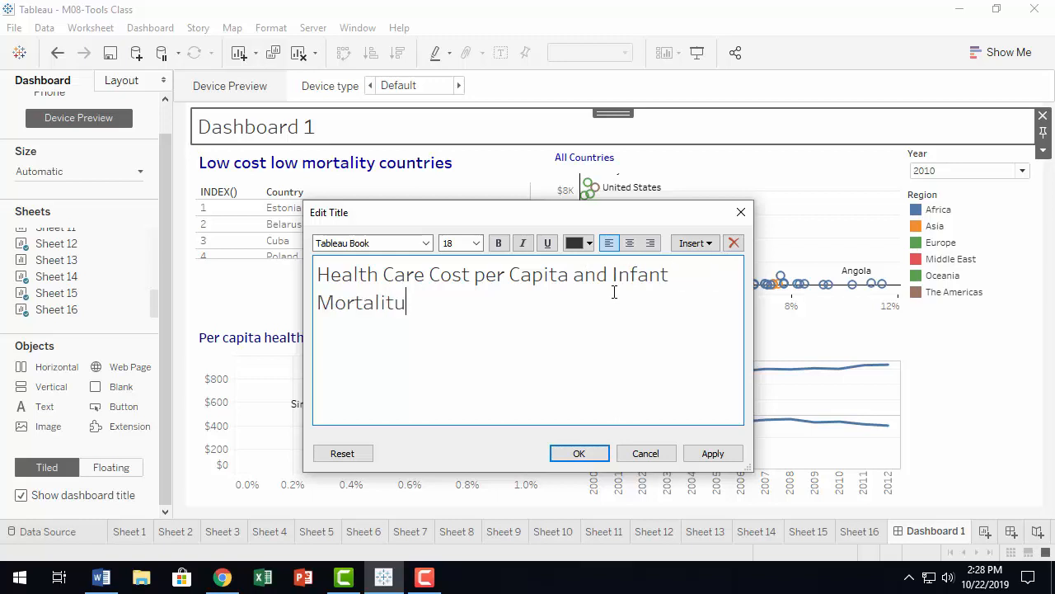
key("BackSpace")
type("y Rate")
left_click(710, 455)
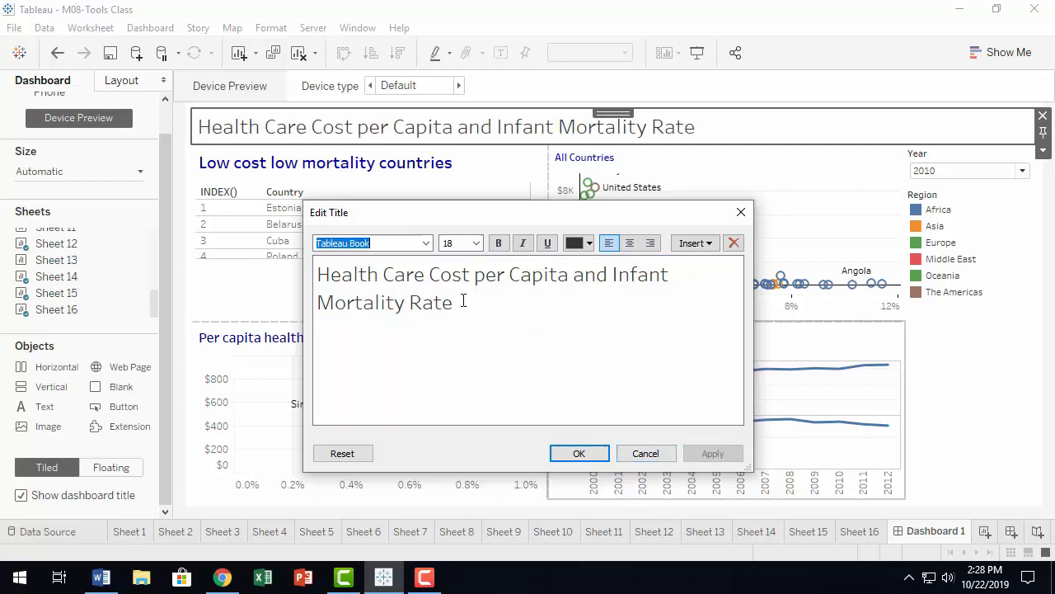
Format the whole dashboard title as 14 pt, dark blue and bold
left_click_drag(463, 301, 122, 239)
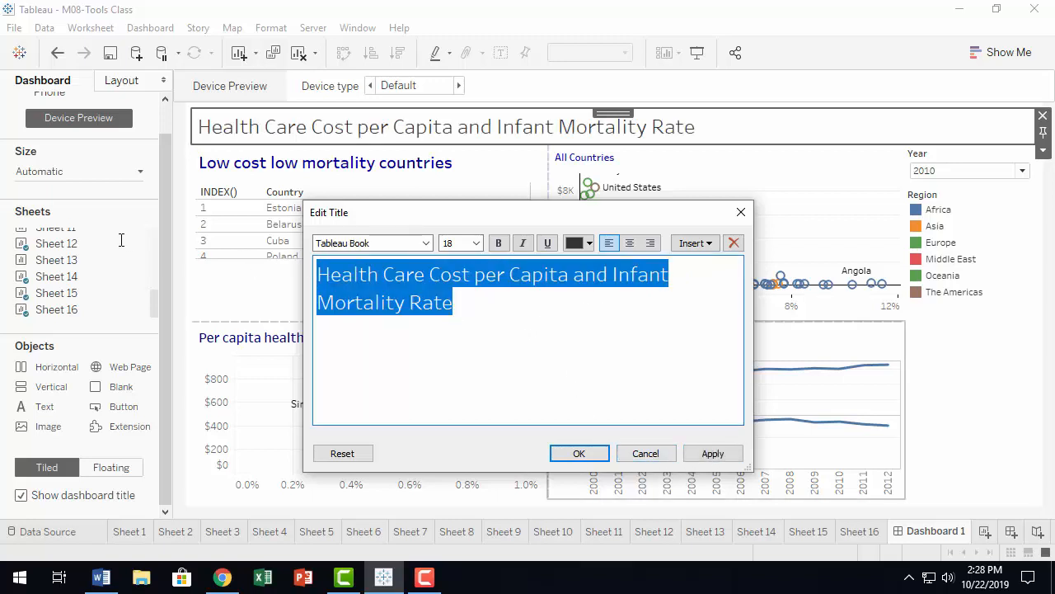
left_click(476, 242)
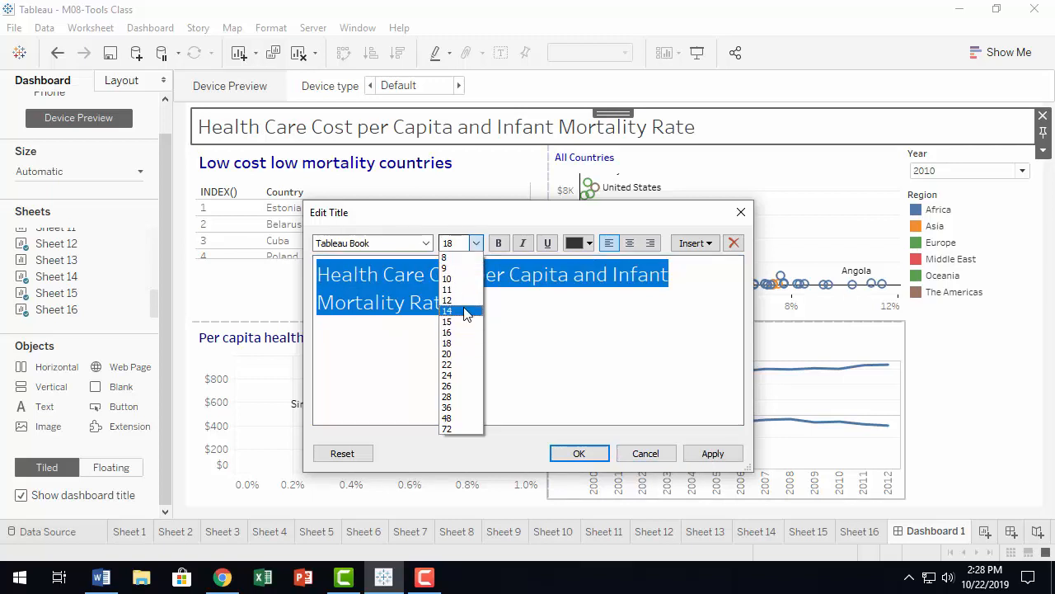
left_click(463, 311)
left_click(589, 243)
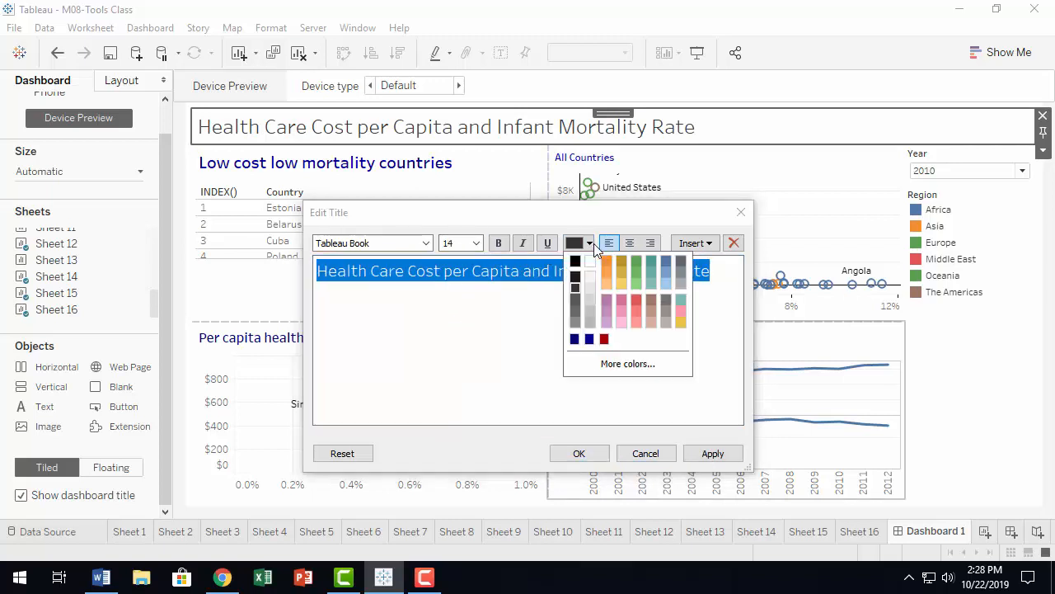
left_click(584, 338)
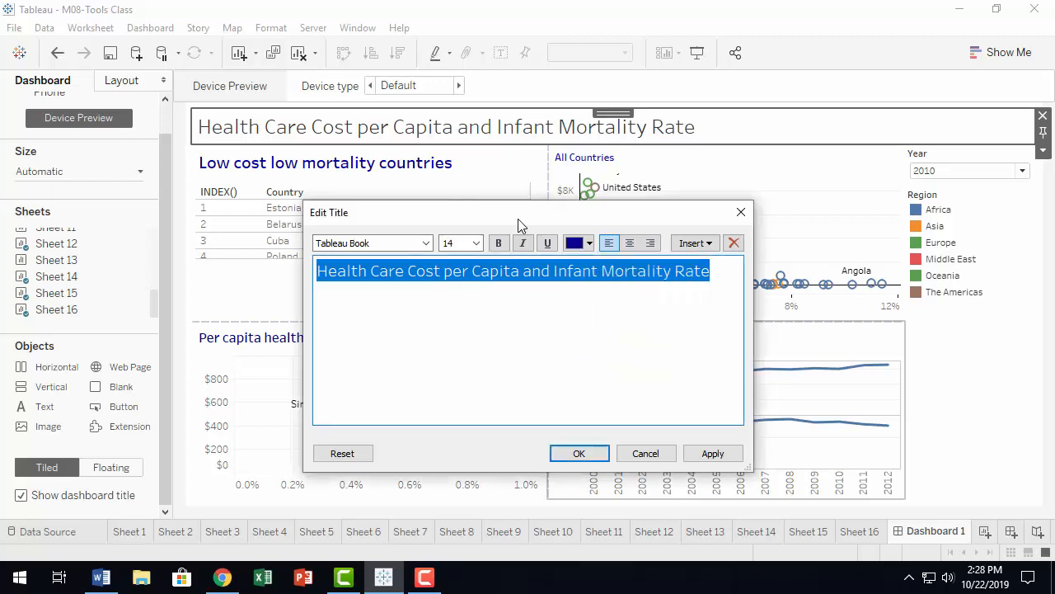
left_click(498, 243)
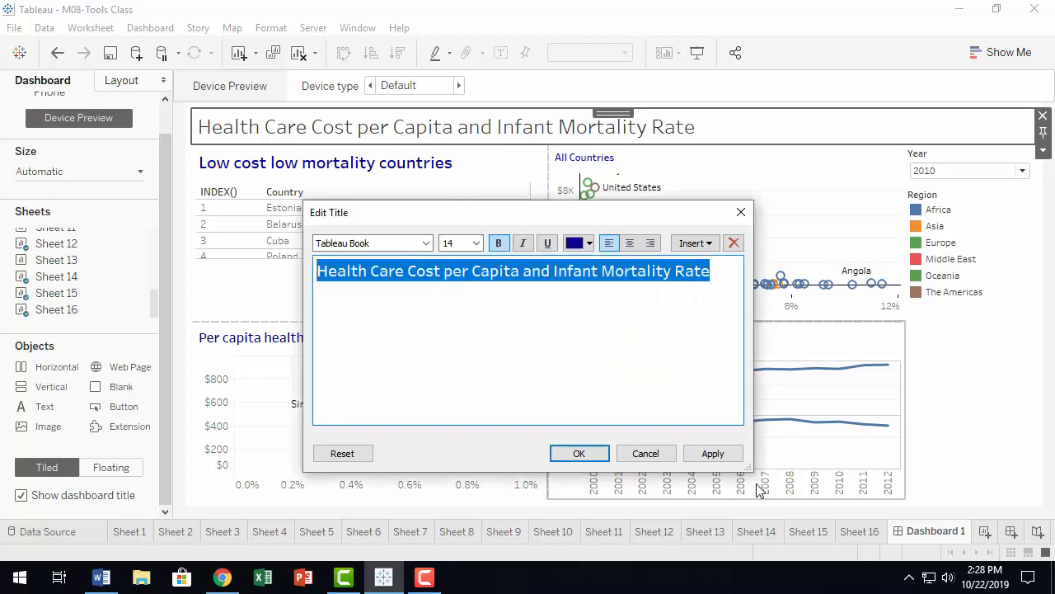
left_click(713, 454)
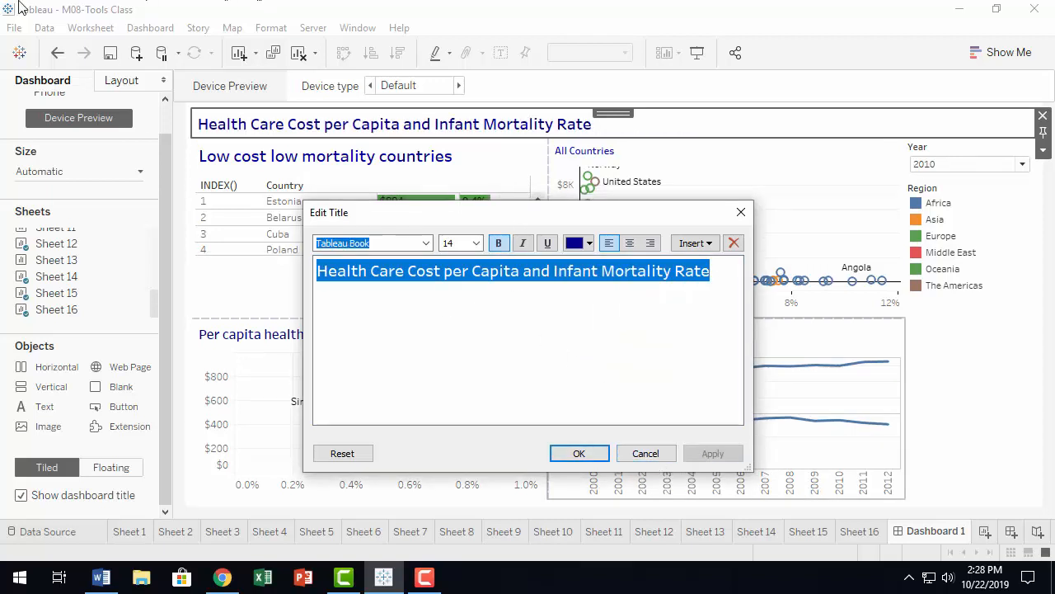
left_click(590, 459)
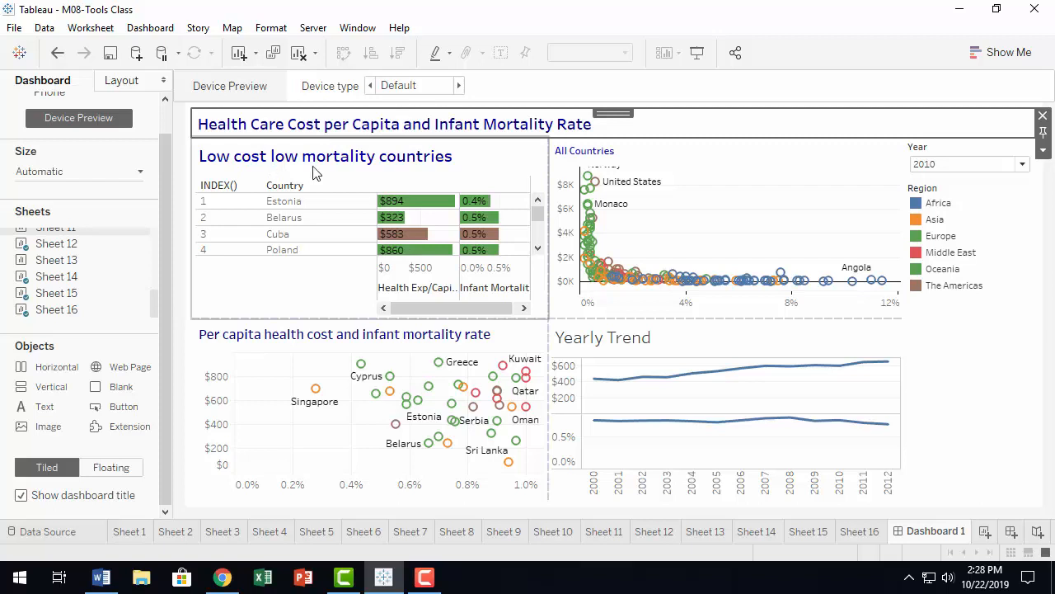
Reduce the title of the low cost low mortality countries table to font size 8
mouse_move(596, 186)
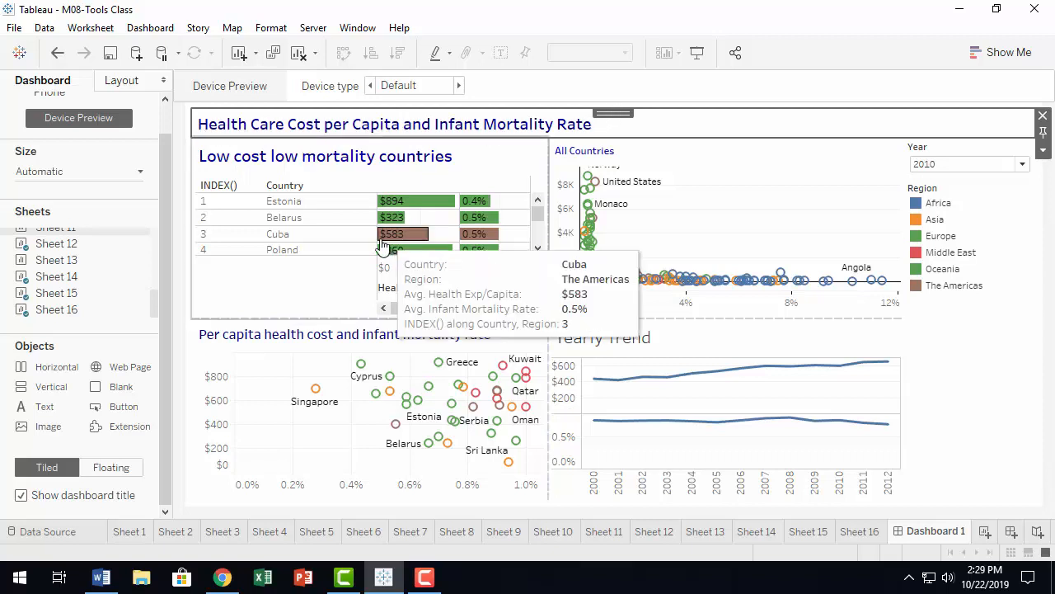
double_click(328, 157)
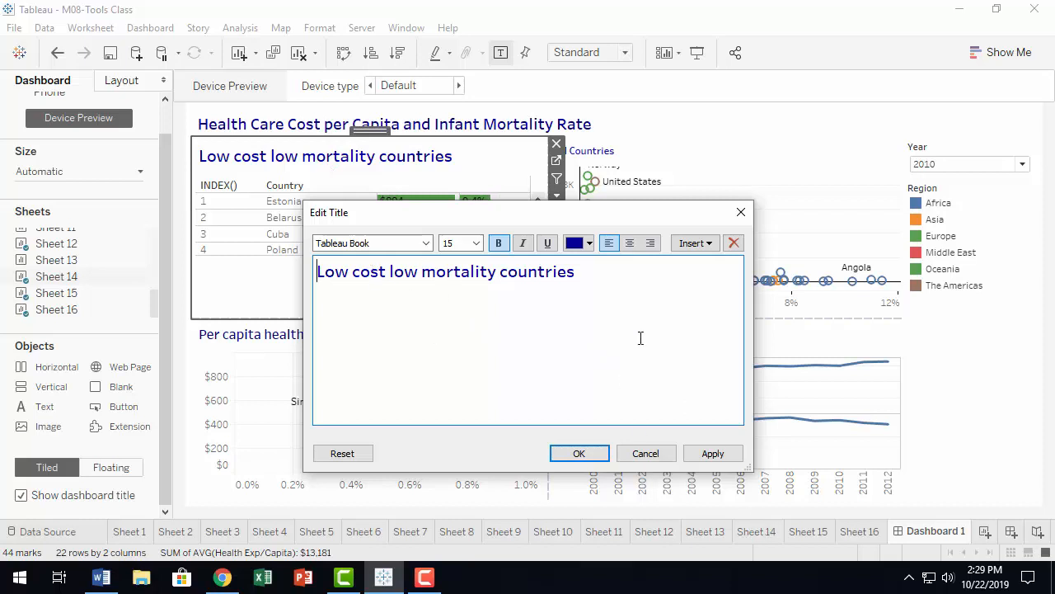
left_click_drag(585, 276, 155, 212)
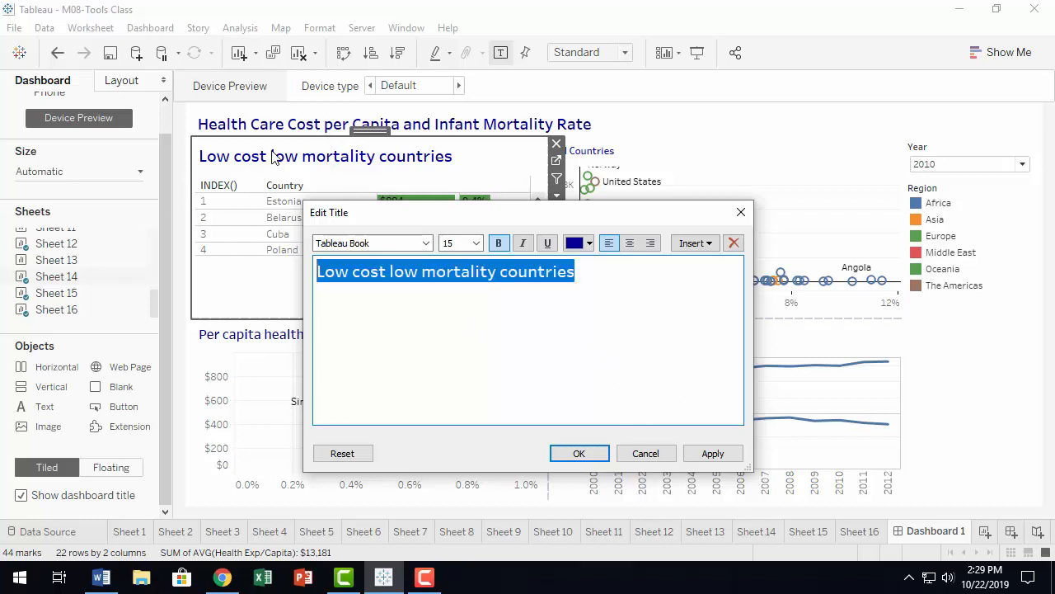
left_click(476, 244)
scroll(478, 247, "up", 3)
left_click(464, 266)
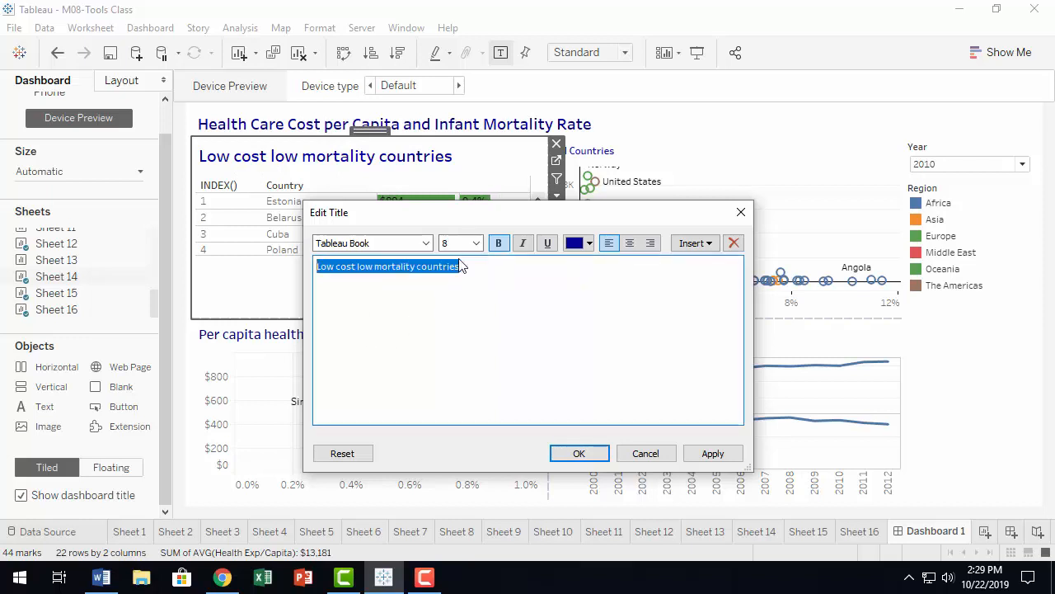
left_click(712, 453)
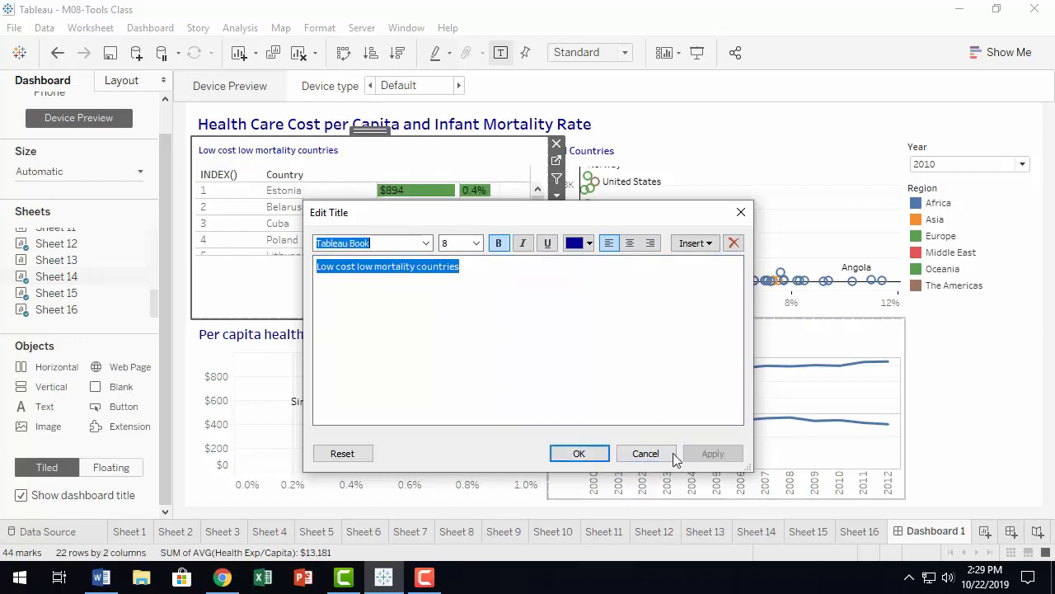
left_click(578, 454)
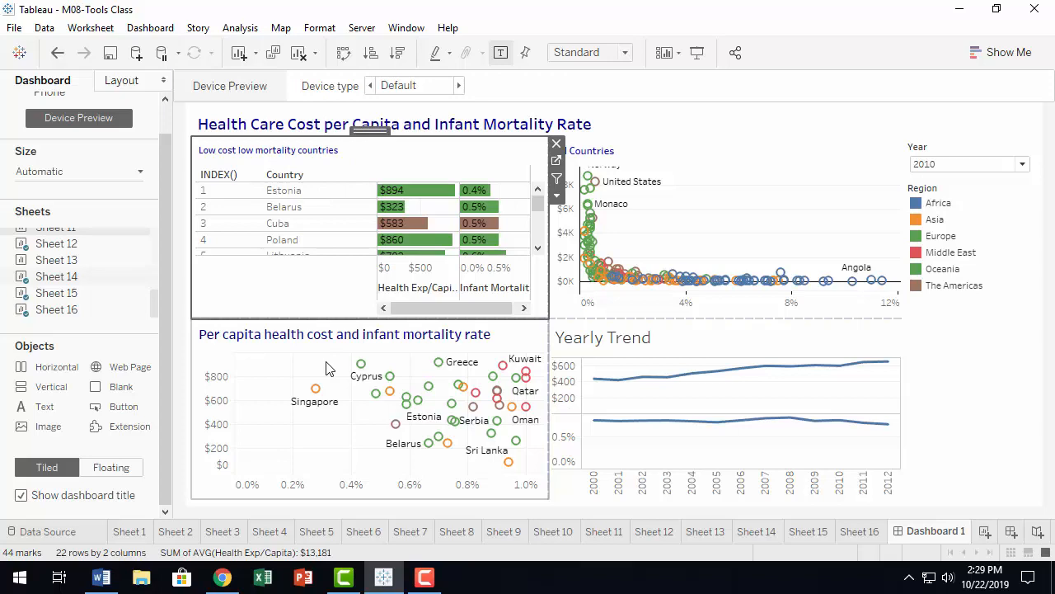
Reword the country table's title to "Low cost low infant mortality rate countries"
double_click(330, 154)
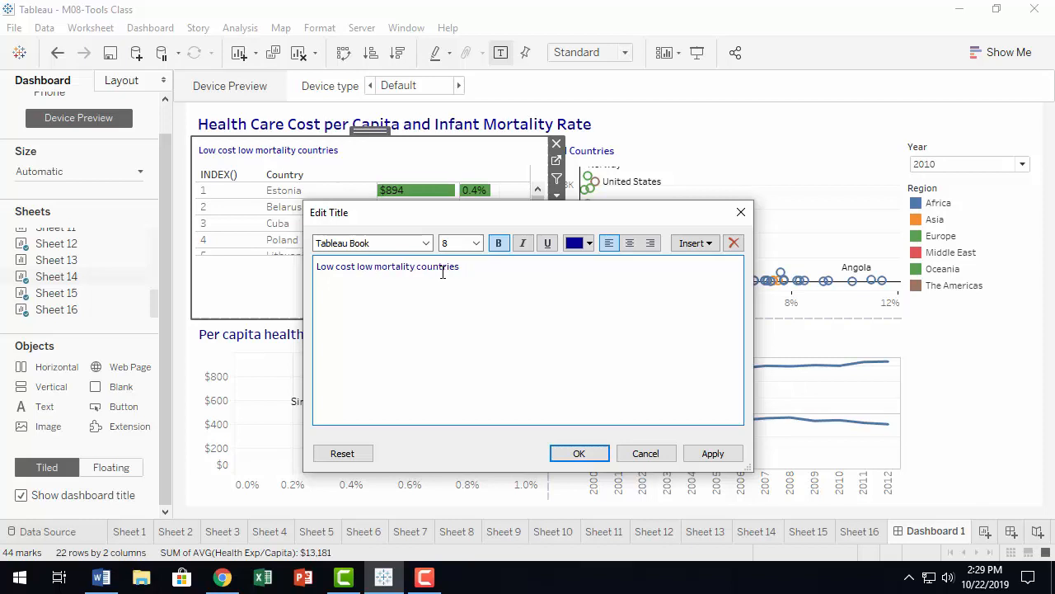
type("infant mortality rate")
left_click(578, 453)
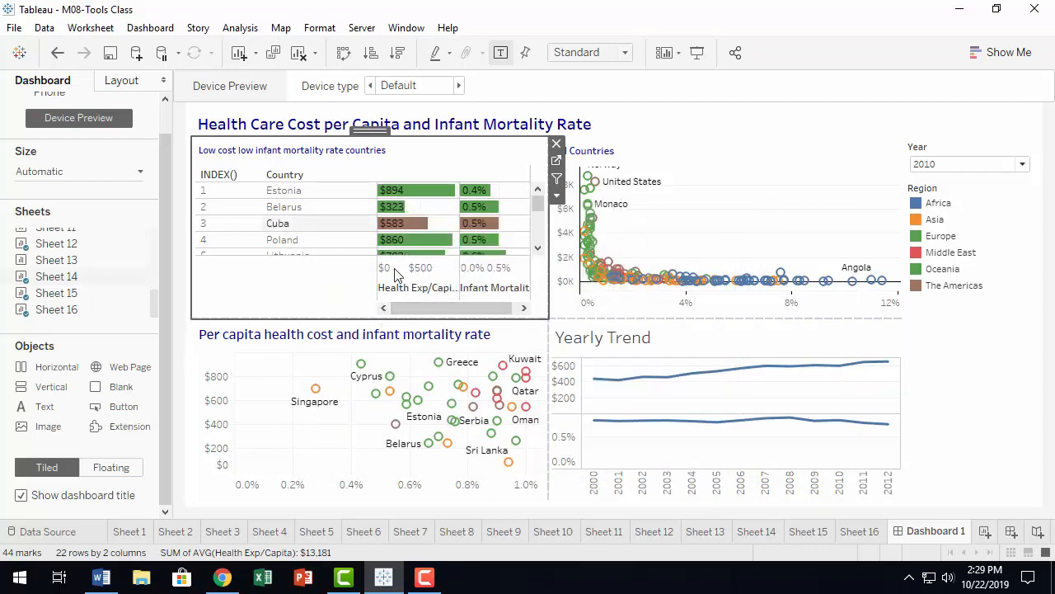
On Sheet 14, try hiding the Health Exp/Capita axis header, then undo the change
mouse_move(446, 205)
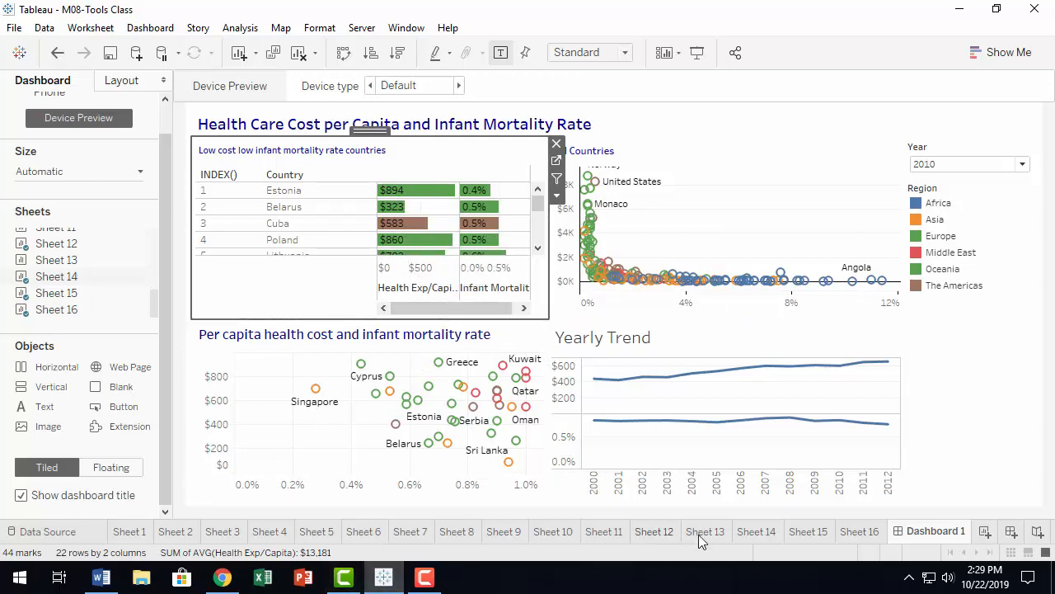
left_click(754, 535)
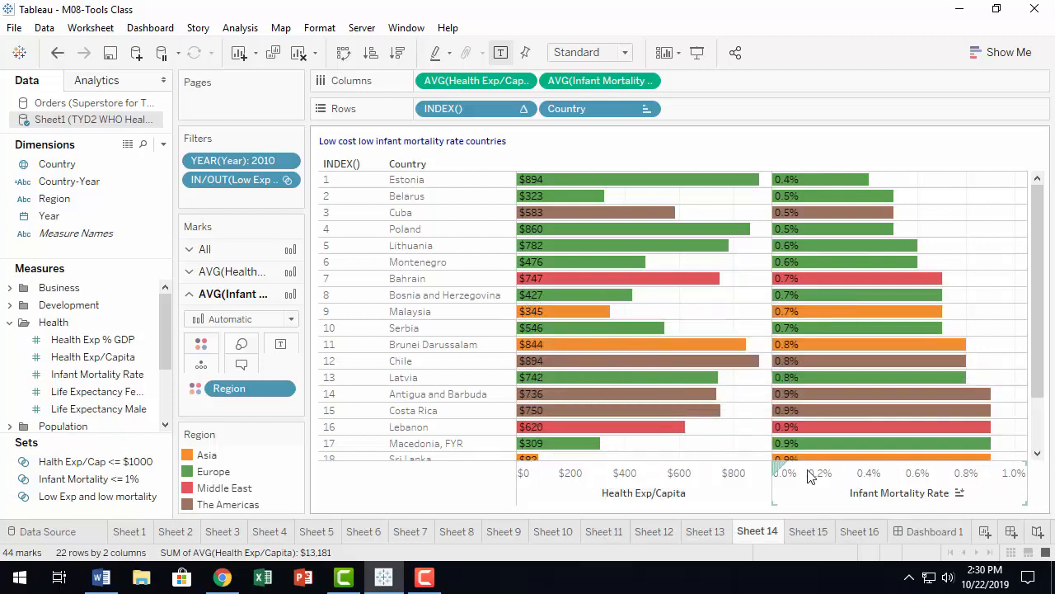
right_click(573, 480)
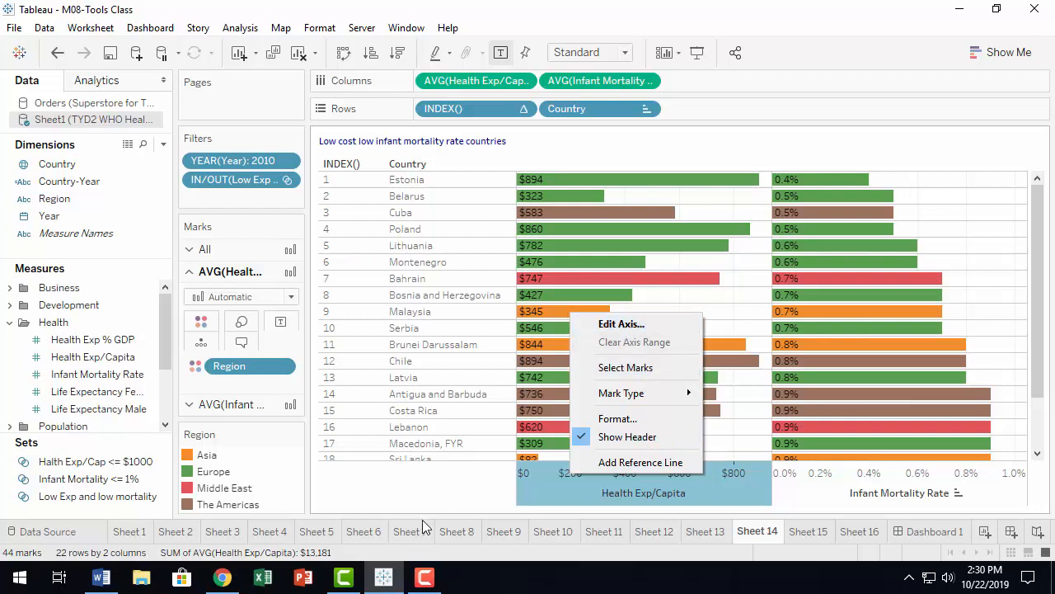
left_click(586, 436)
scroll(863, 257, "down", 2)
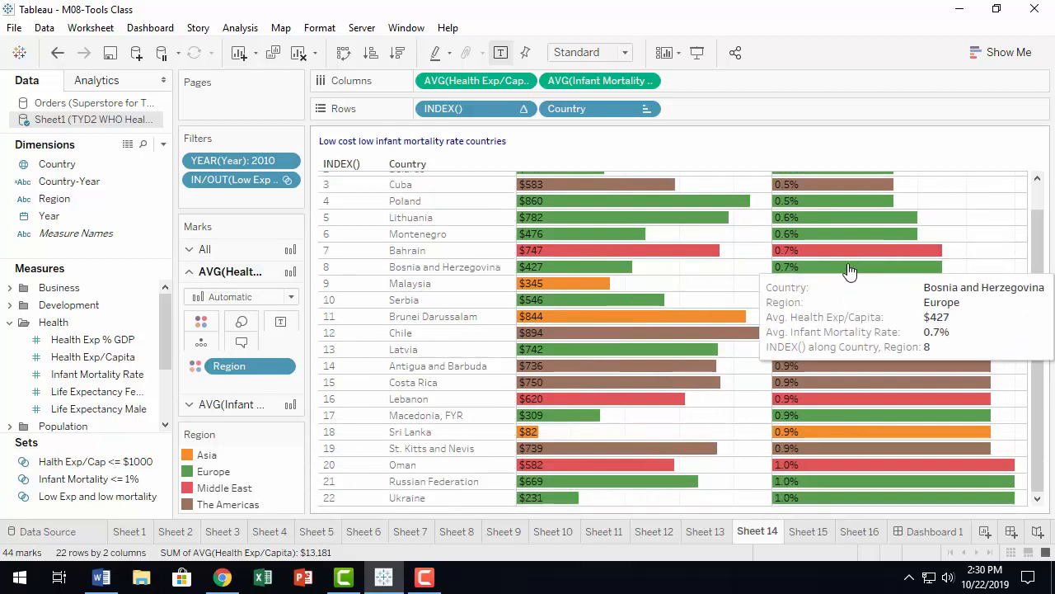
scroll(829, 278, "up", 2)
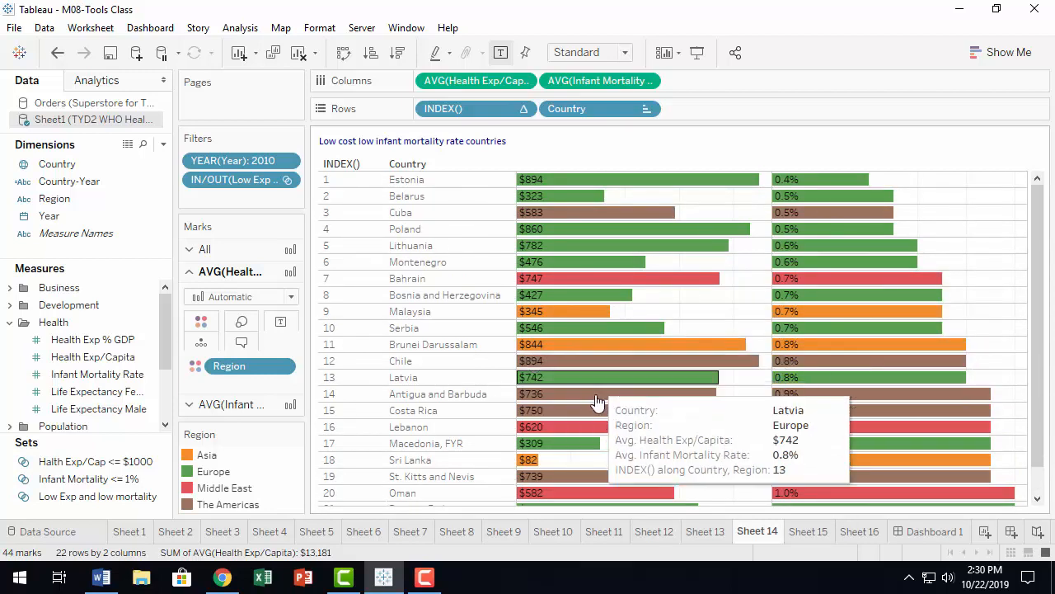
scroll(601, 405, "down", 2)
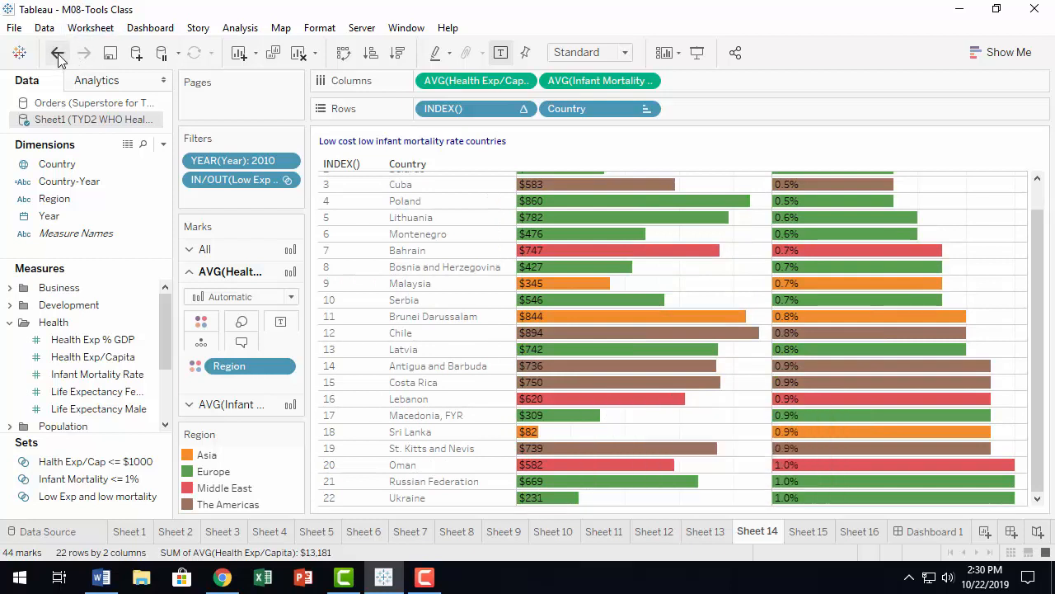
left_click(58, 55)
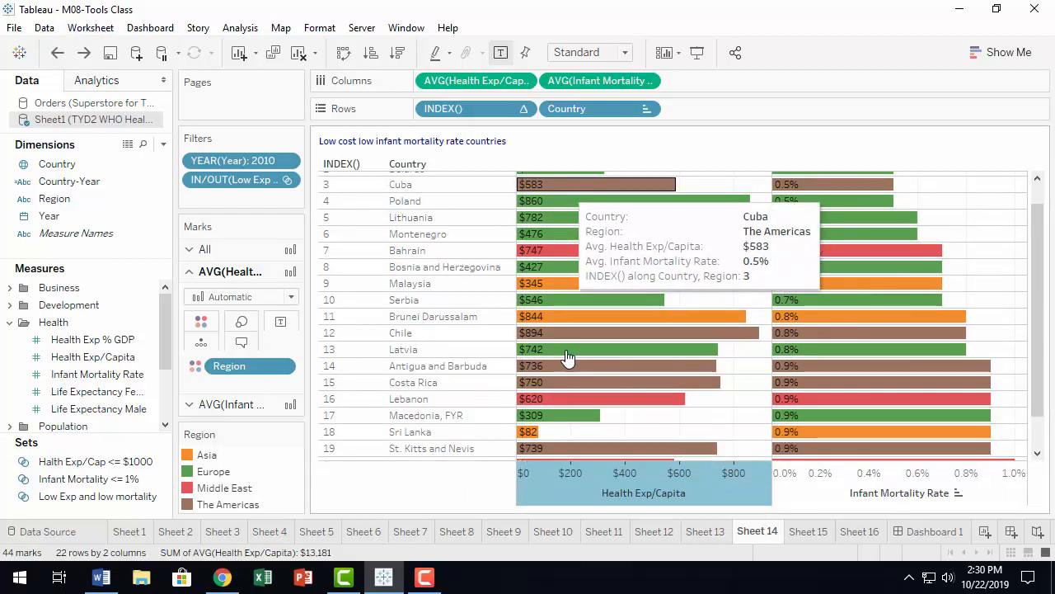
Redo hiding the axis headers on Sheet 14, and also hide the field labels for rows
left_click(84, 52)
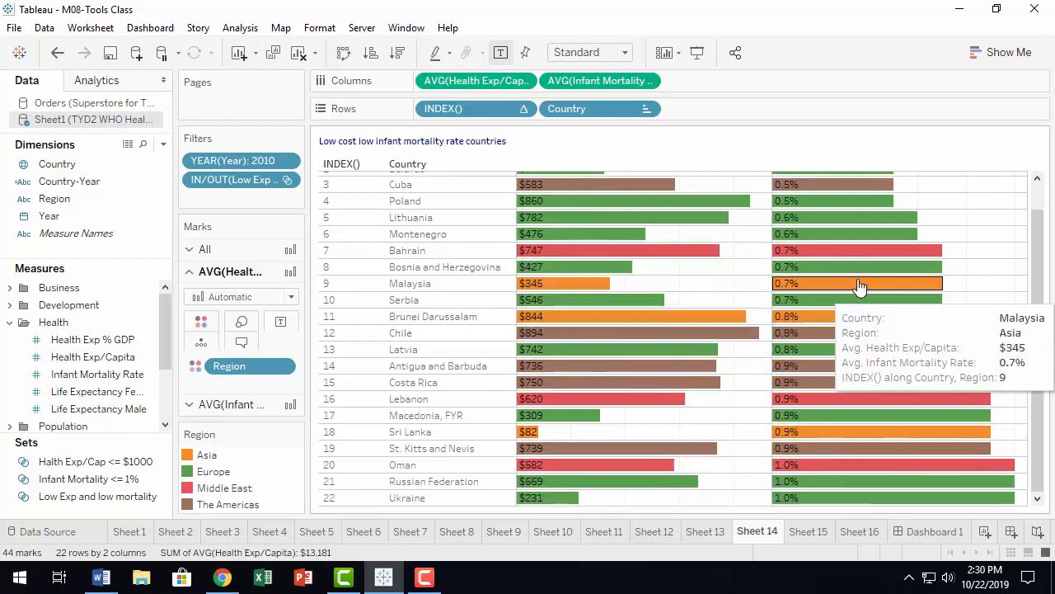
scroll(574, 461, "up", 1)
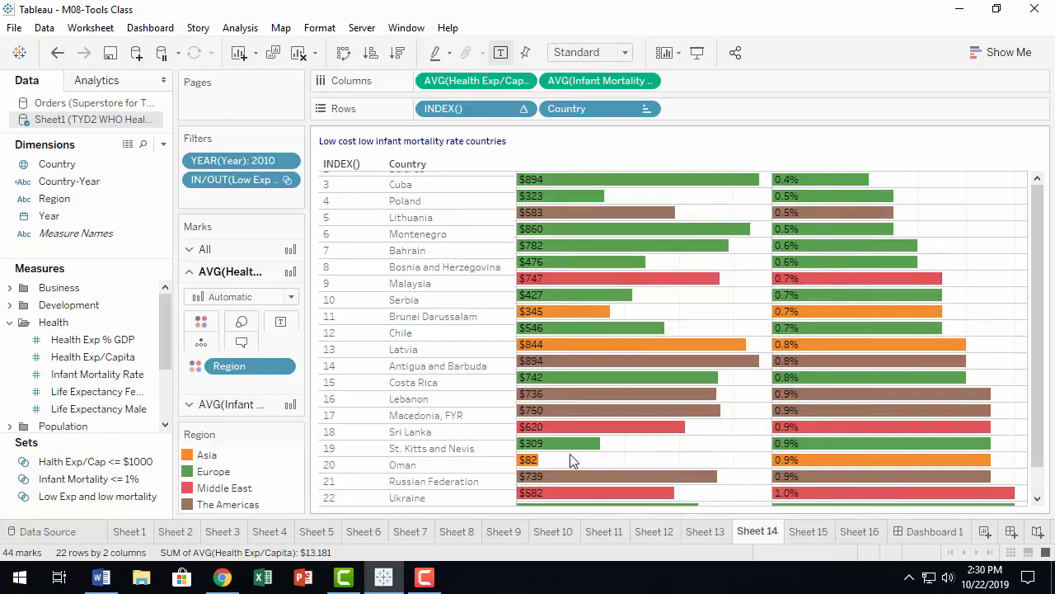
right_click(422, 169)
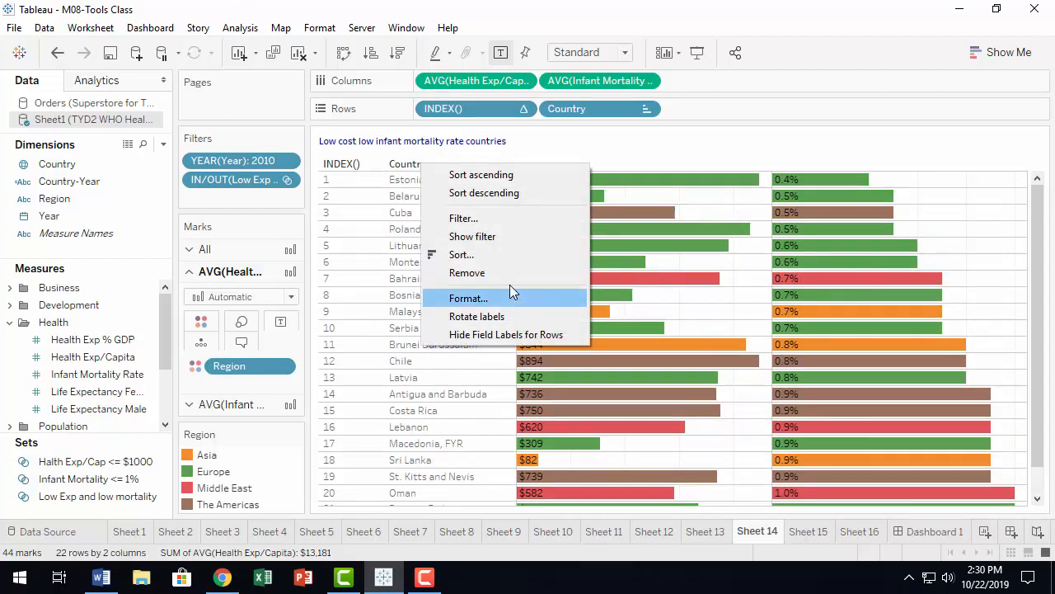
left_click(535, 336)
Try shrinking Sheet 14's row height until every country fits in view, and check the table on Dashboard 1
scroll(448, 341, "down", 1)
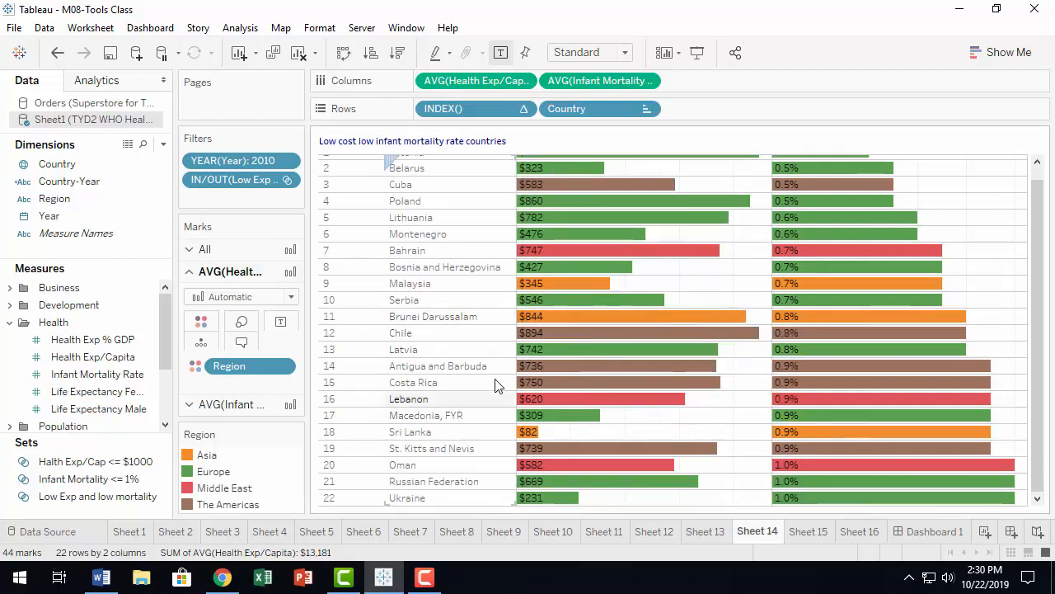
left_click_drag(475, 504, 475, 498)
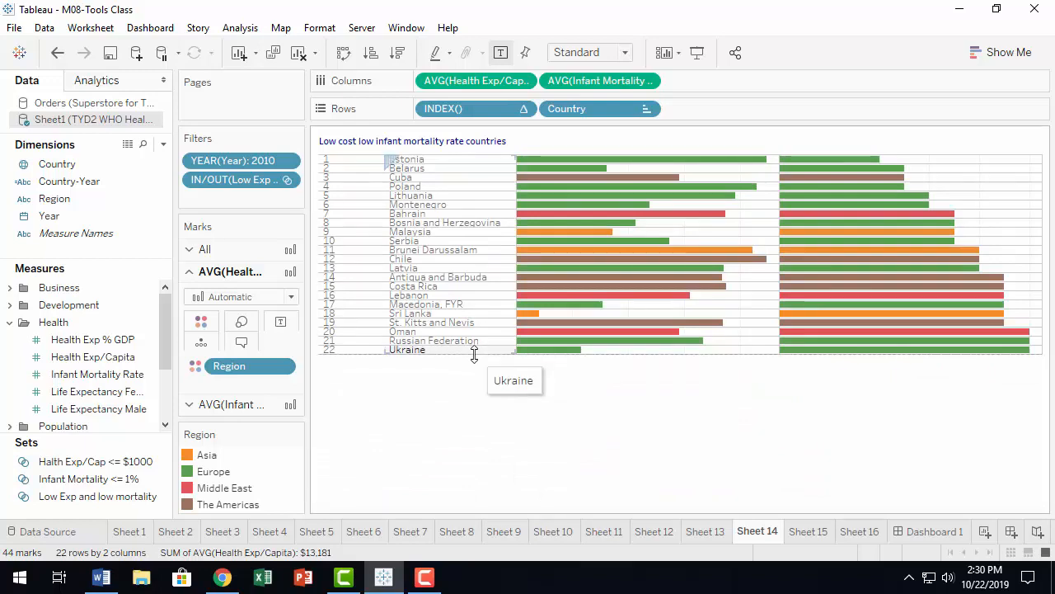
left_click_drag(475, 354, 476, 359)
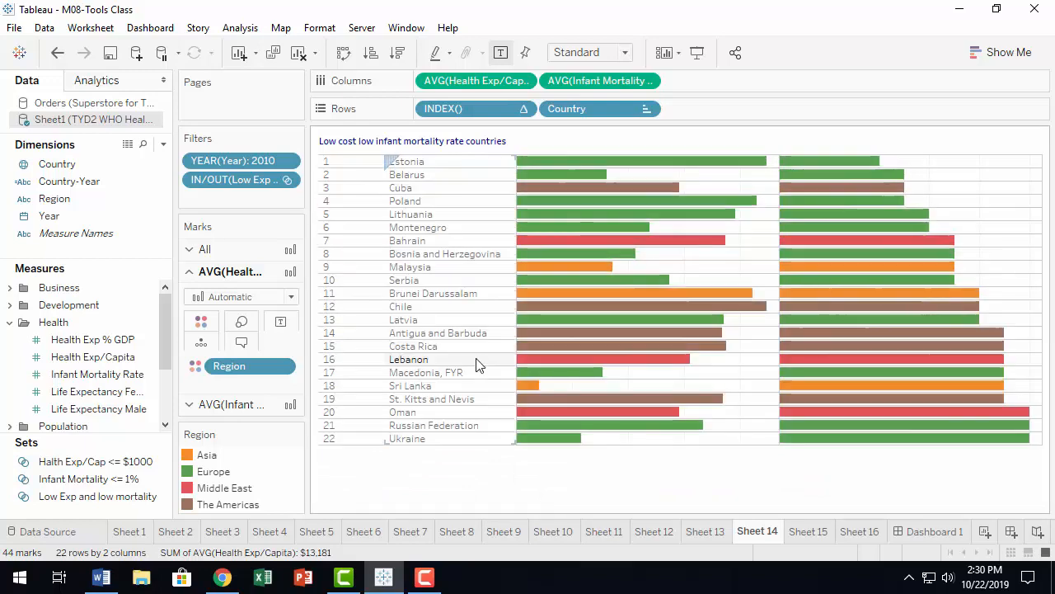
left_click(932, 531)
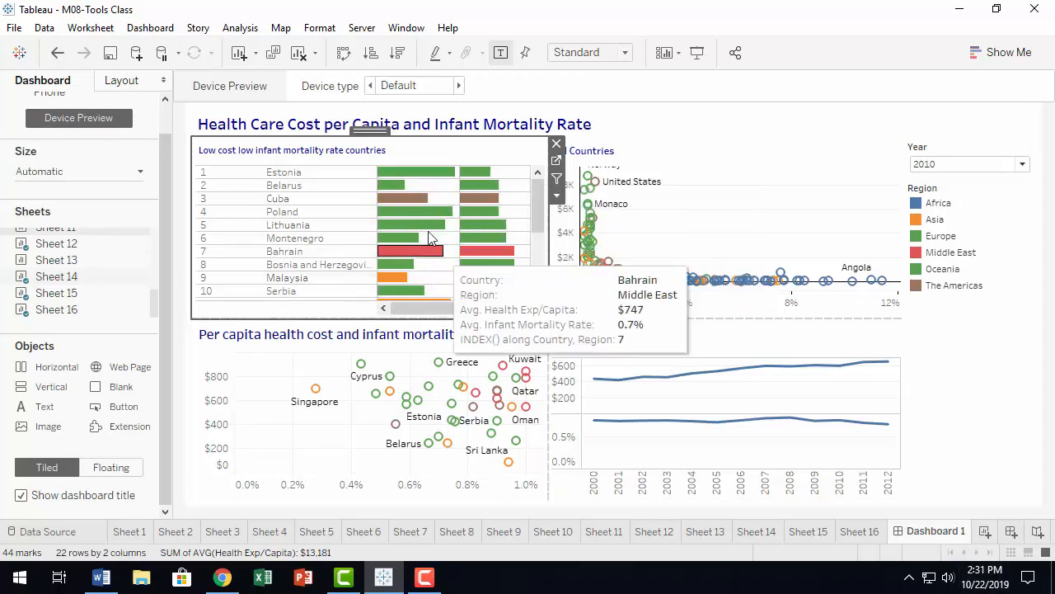
Try taller rows on Sheet 14 that leave room for the bar value labels, and check the table on Dashboard 1
left_click(770, 533)
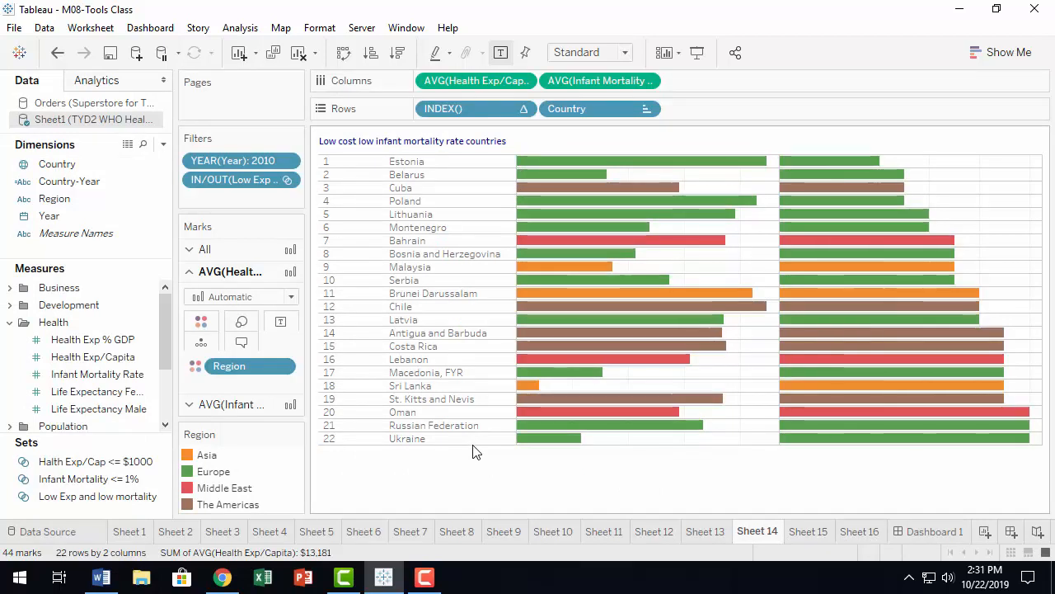
left_click_drag(471, 447, 465, 486)
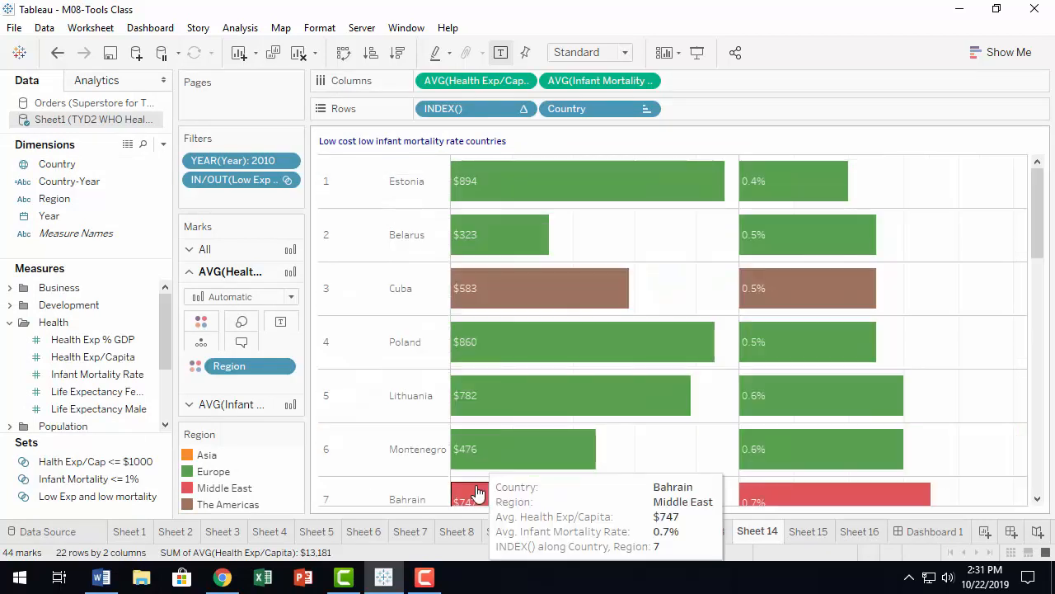
scroll(424, 410, "down", 4)
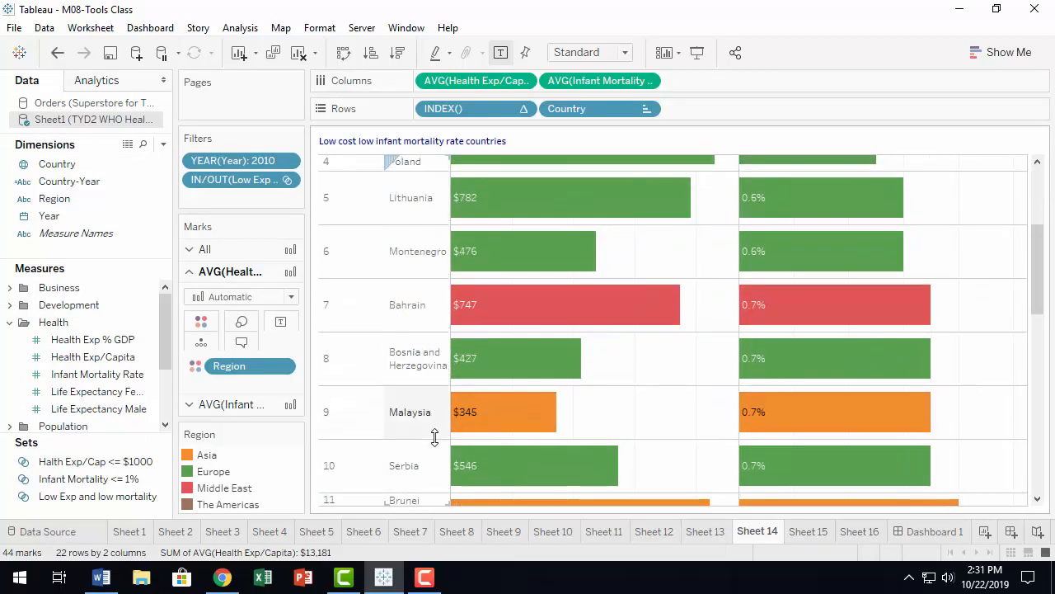
left_click_drag(435, 436, 435, 418)
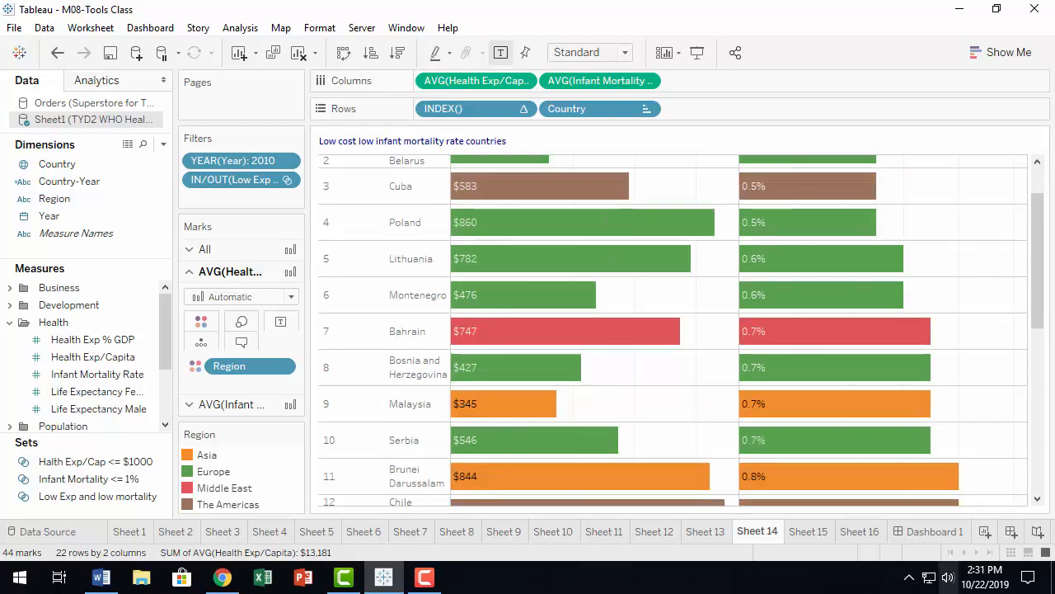
left_click(935, 531)
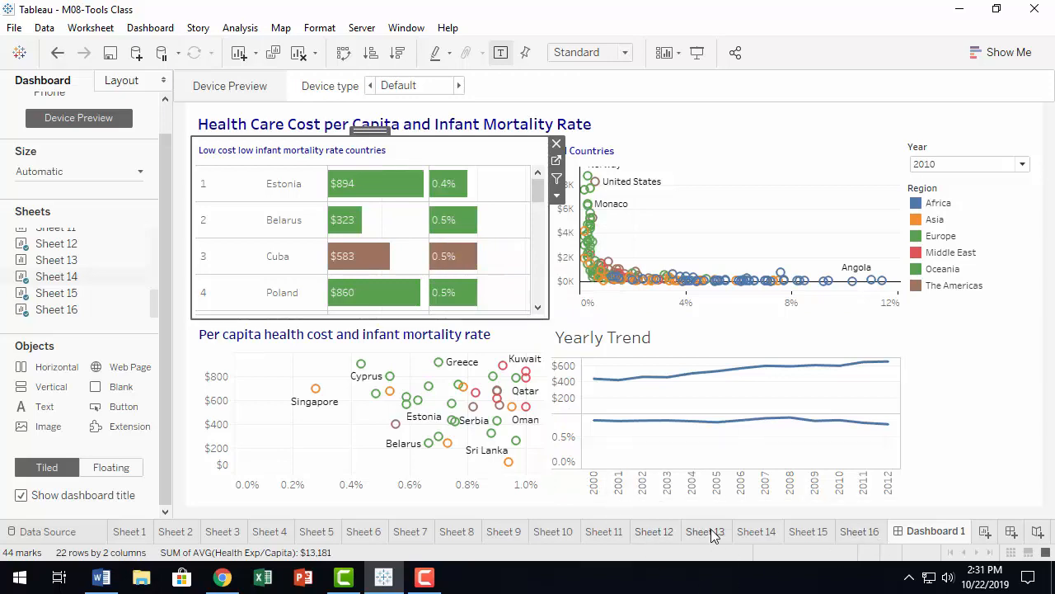
On Sheet 14, set the pane font size of AVG(Health Exp/Capita) to 8
left_click(763, 534)
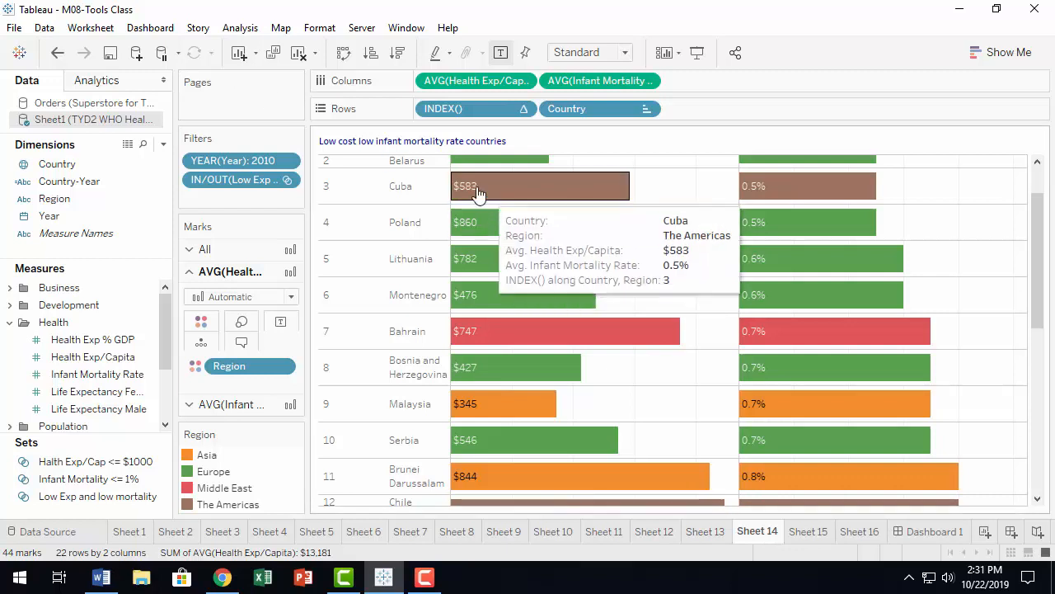
scroll(476, 188, "up", 2)
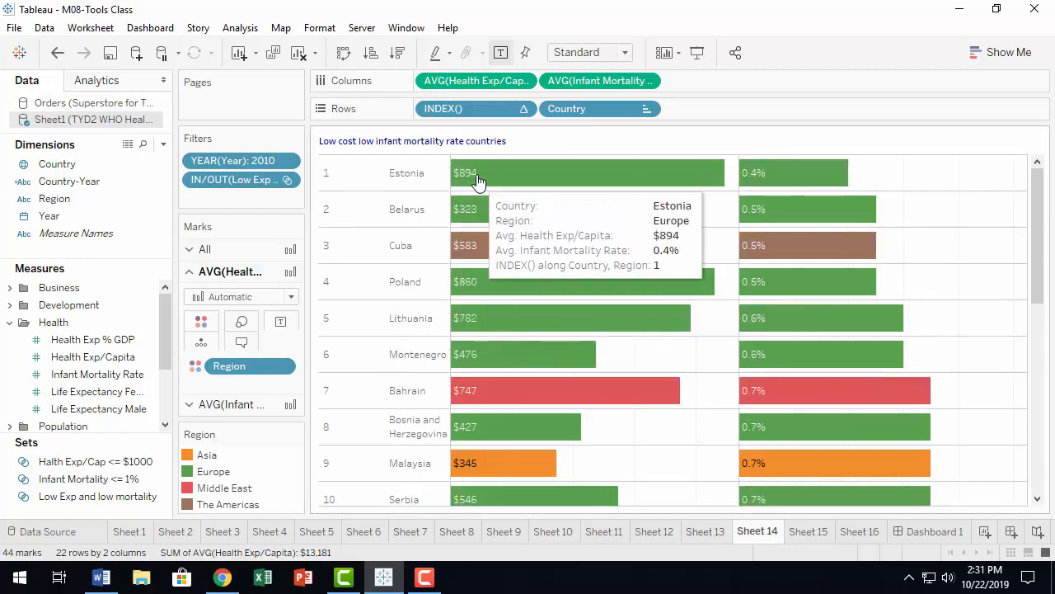
left_click(476, 174)
right_click(477, 174)
left_click(539, 241)
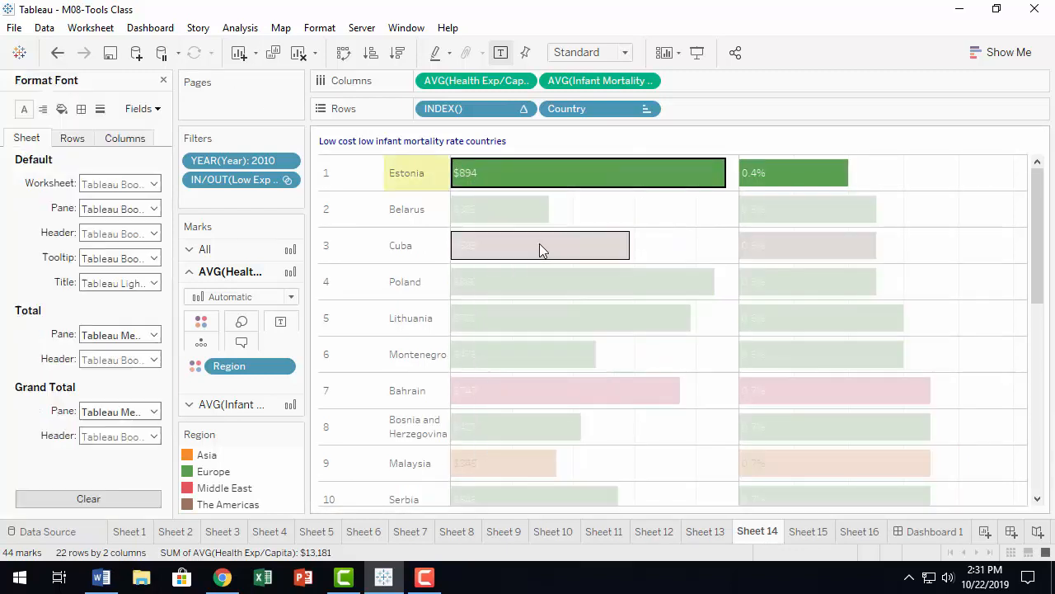
left_click(142, 109)
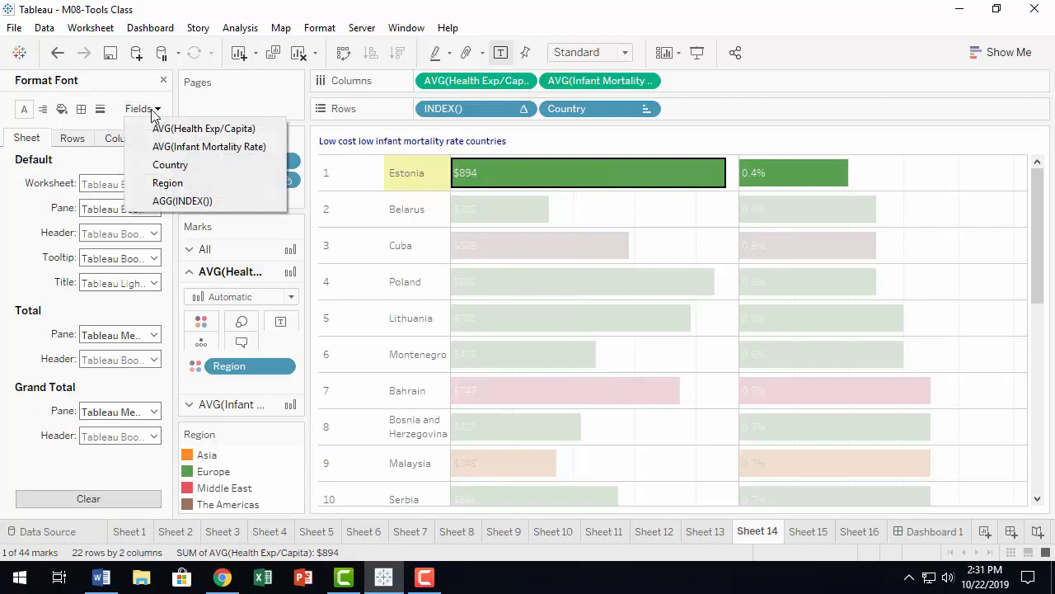
left_click(153, 129)
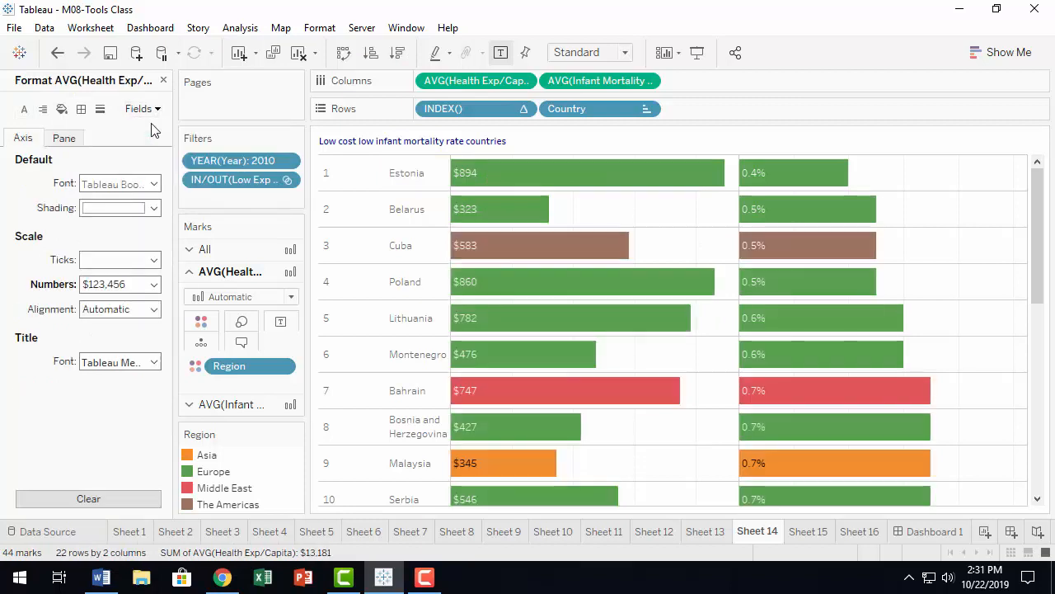
left_click(68, 139)
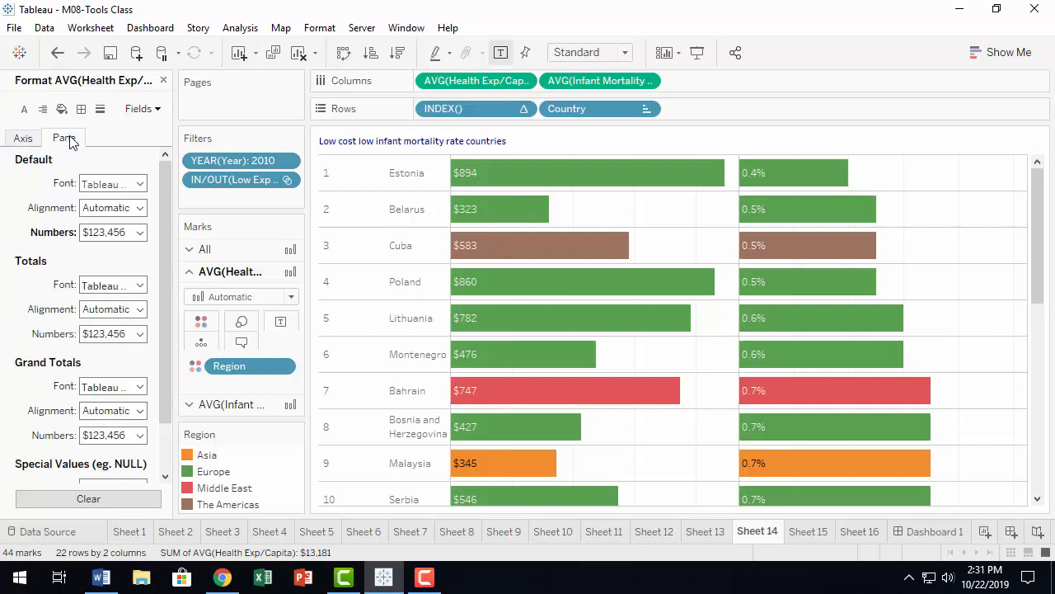
left_click(140, 185)
left_click(121, 230)
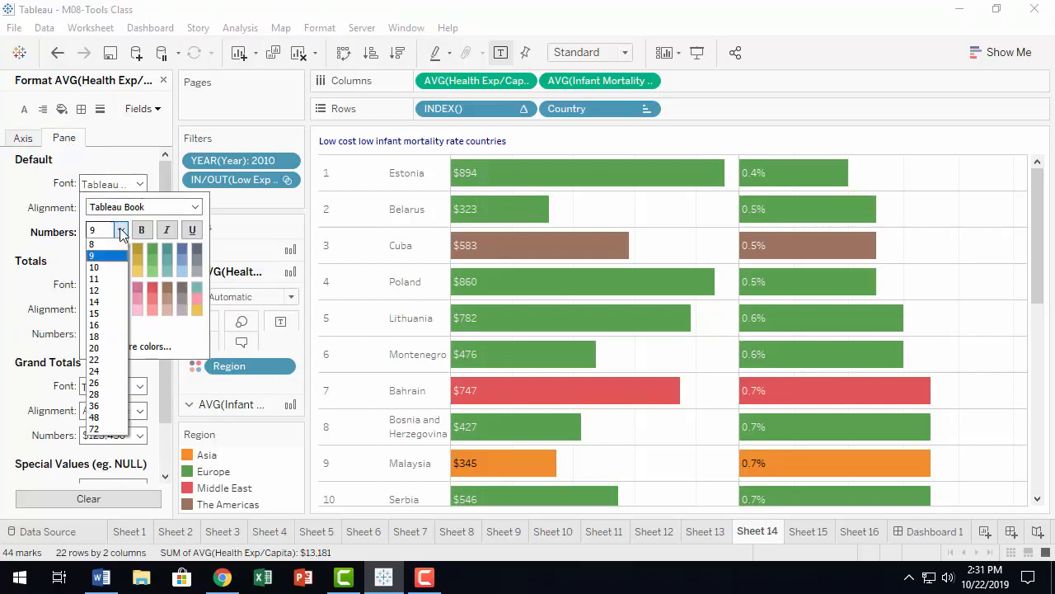
left_click(99, 245)
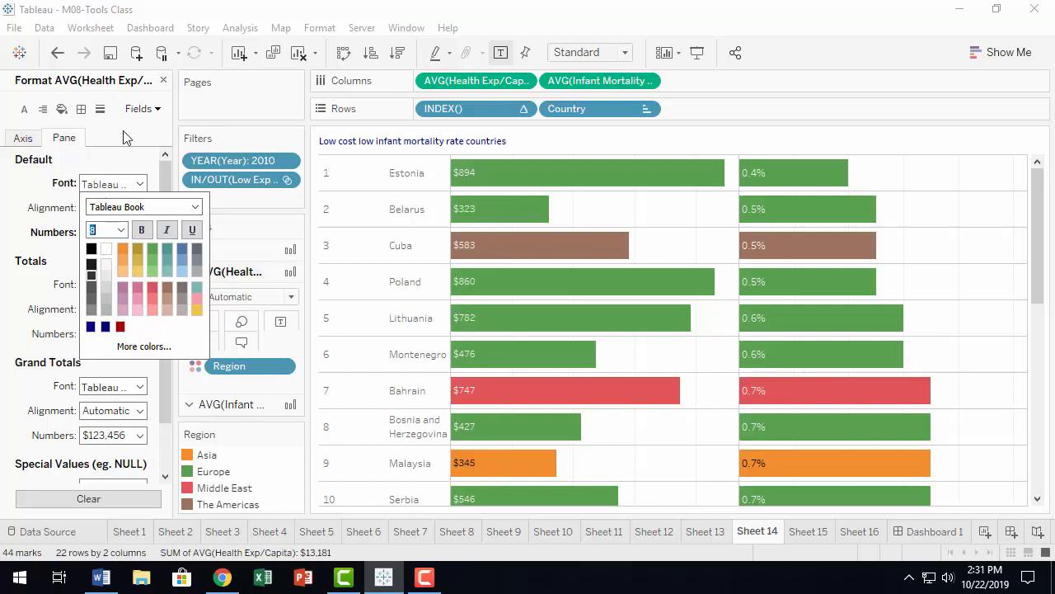
left_click(156, 109)
Set the pane font size of AVG(Infant Mortality Rate) to 8 and check the table on Dashboard 1
left_click(157, 109)
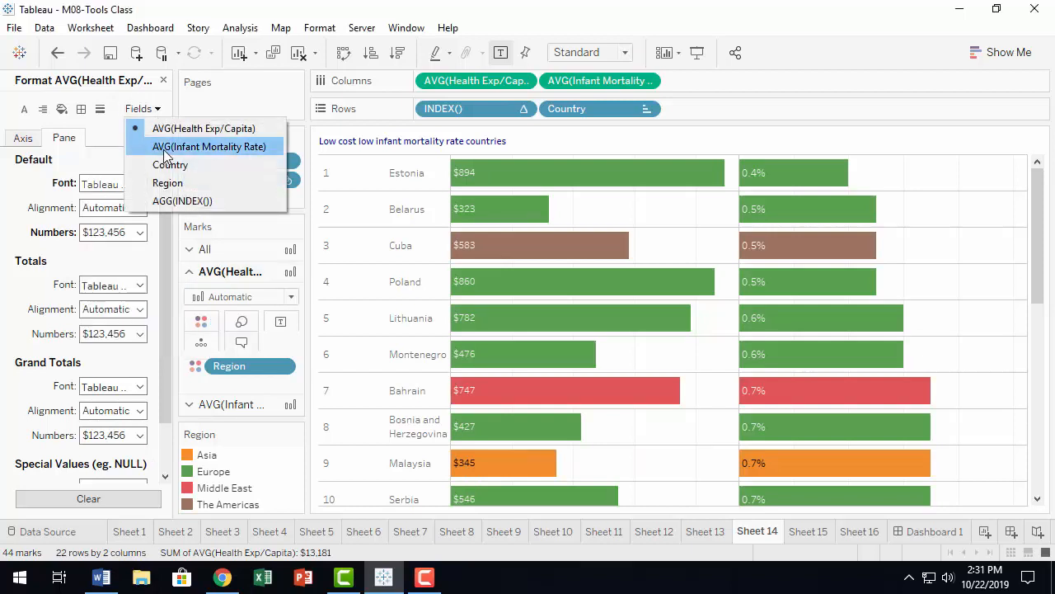
left_click(165, 145)
left_click(140, 183)
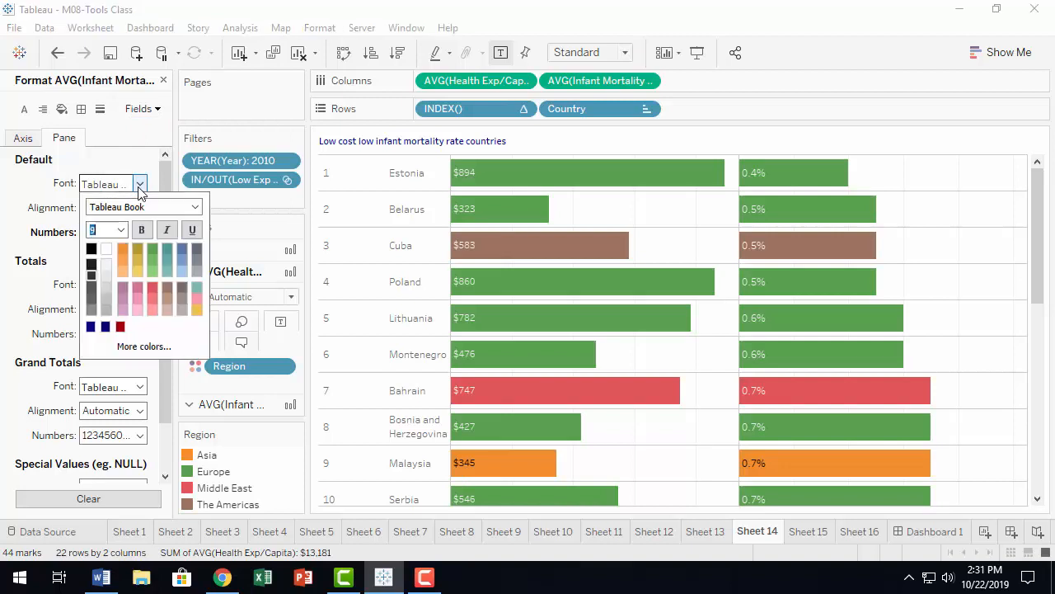
left_click(121, 233)
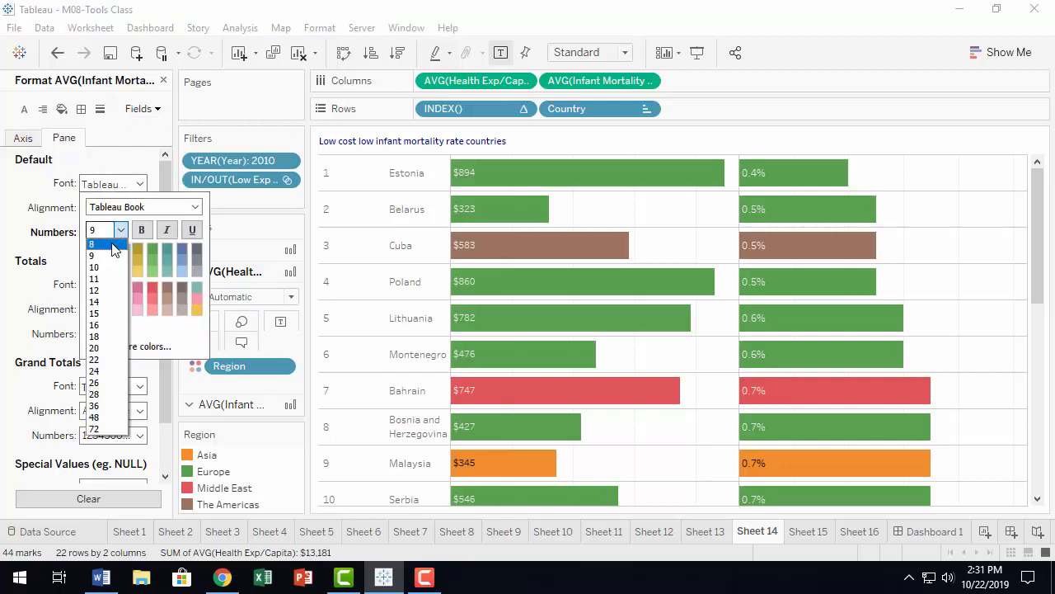
left_click(114, 247)
left_click(136, 160)
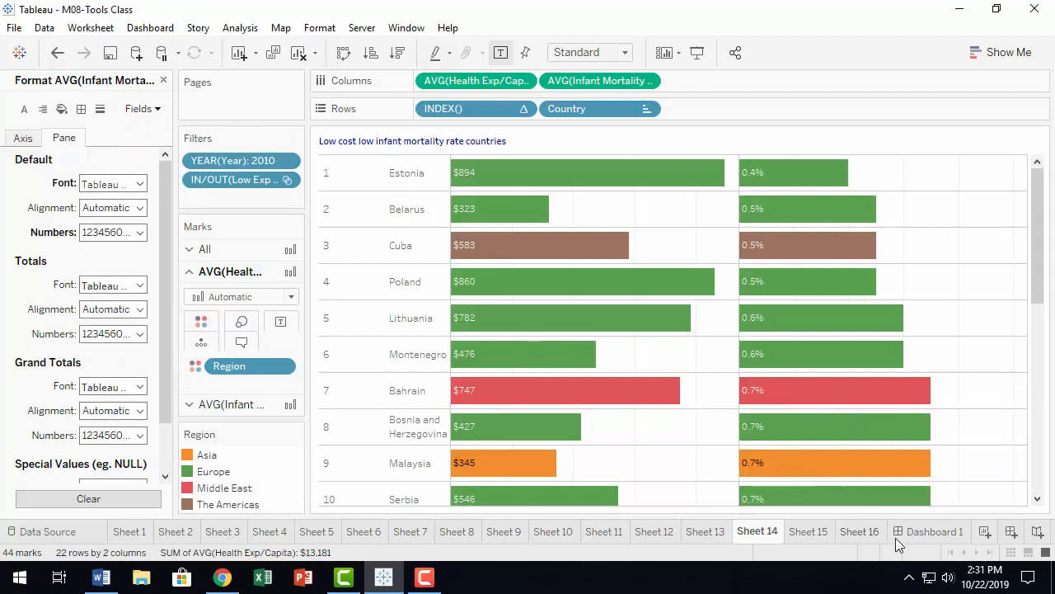
left_click(932, 530)
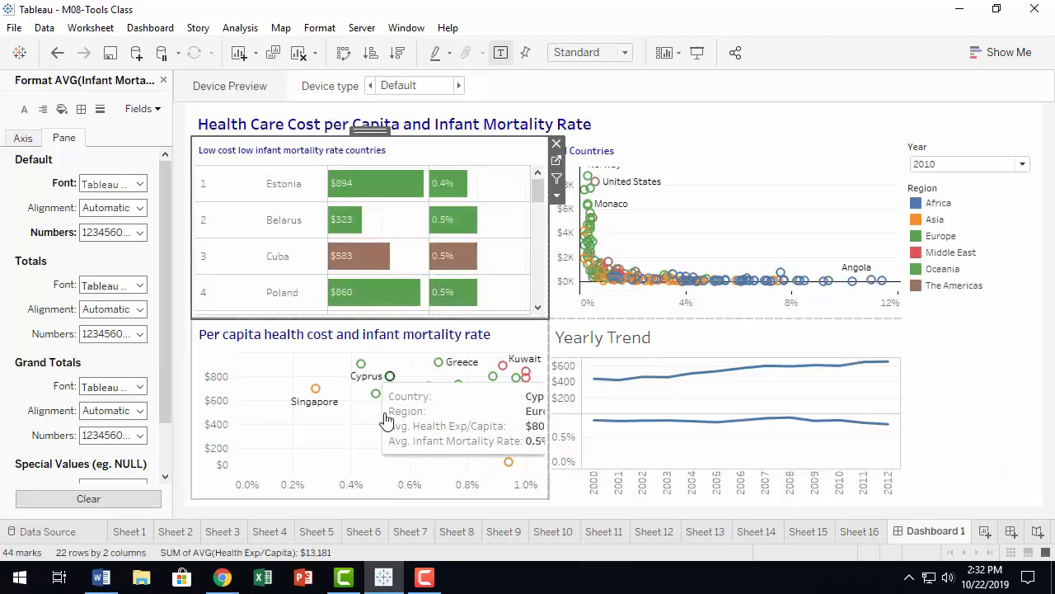
Reduce Sheet 14's row height so all country rows fit in view with the bar value labels still shown
left_click(719, 533)
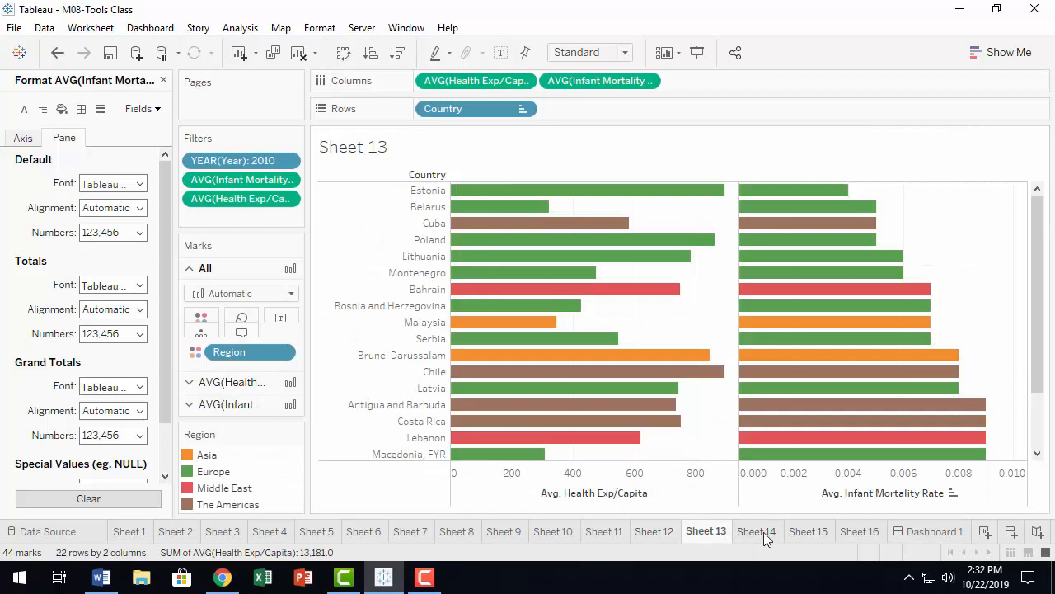
left_click(756, 532)
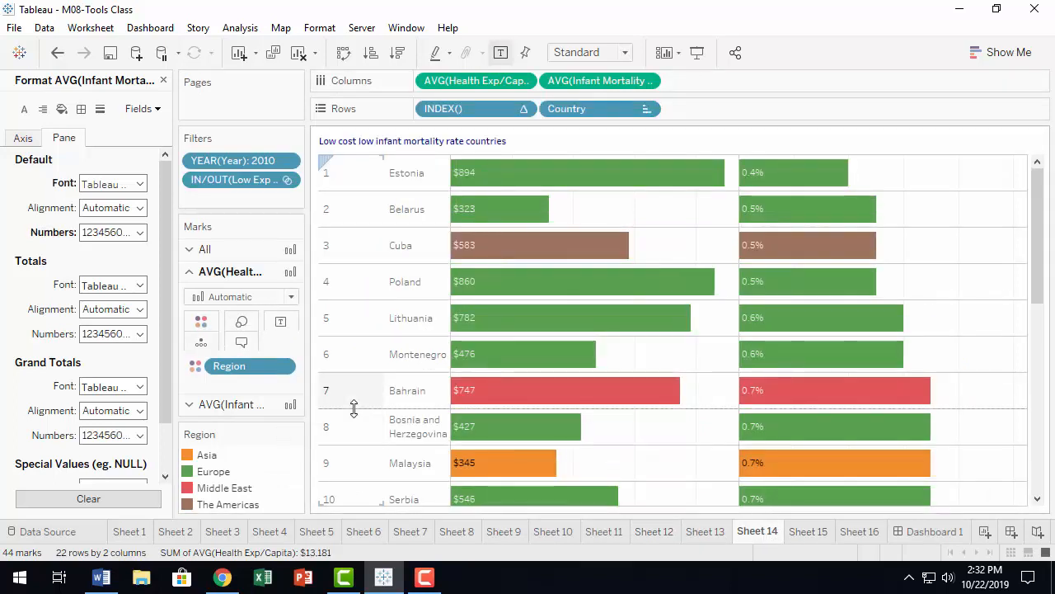
left_click_drag(354, 408, 360, 396)
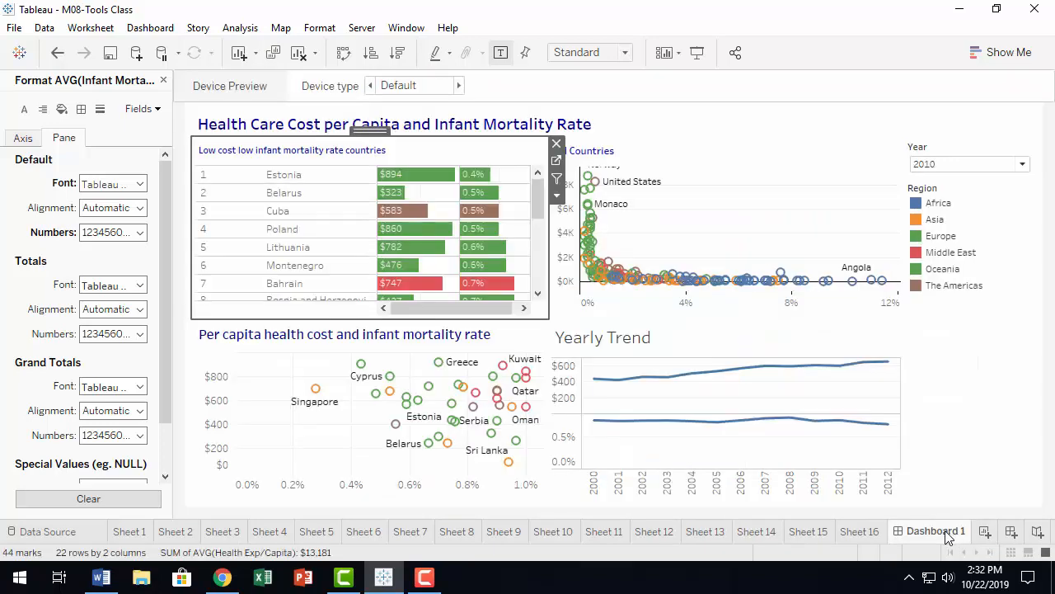
left_click(770, 537)
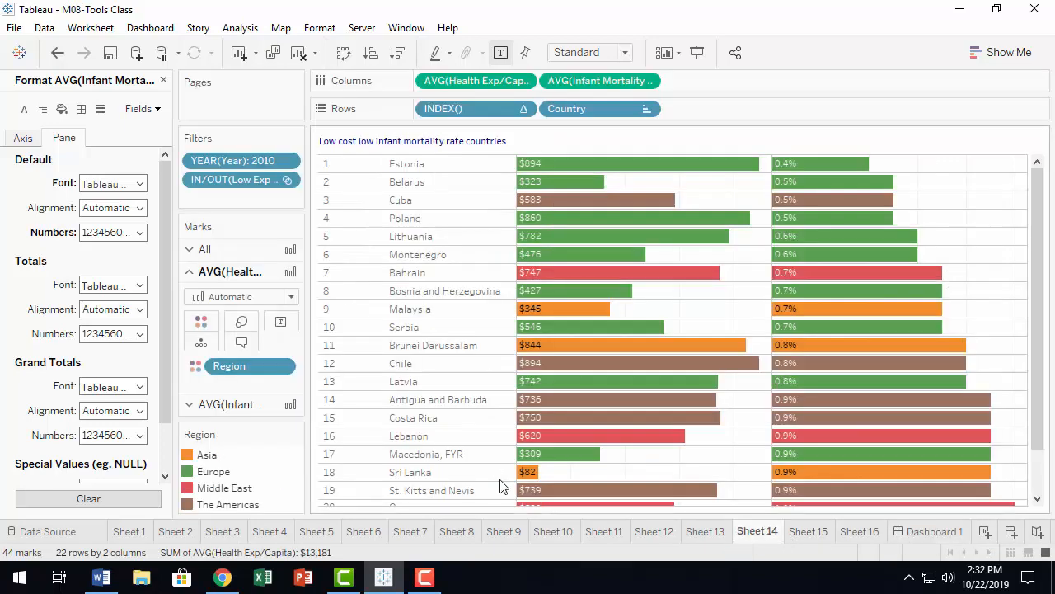
scroll(330, 466, "down", 1)
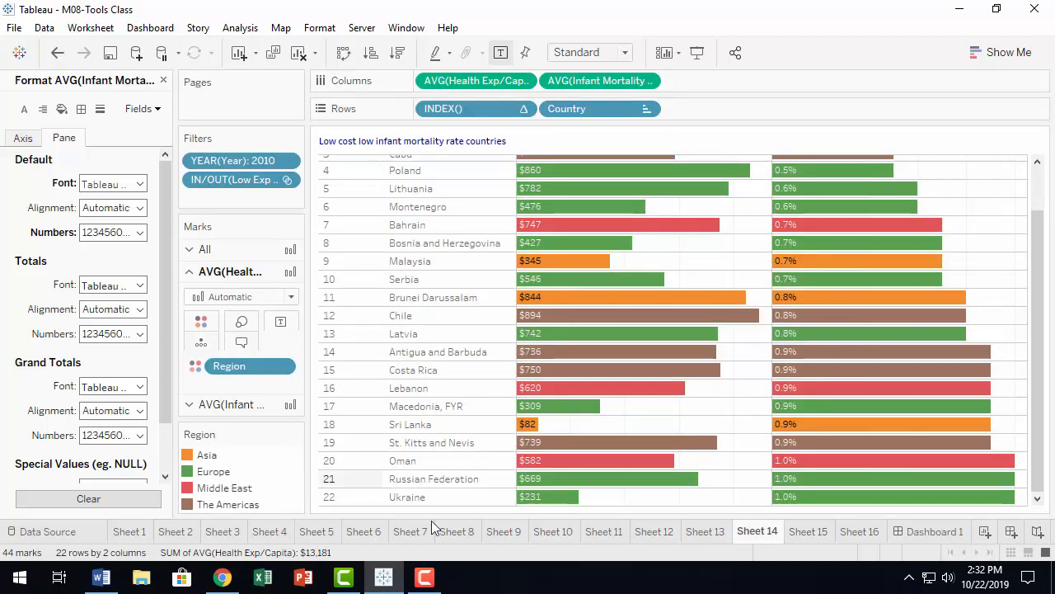
left_click_drag(448, 505, 448, 497)
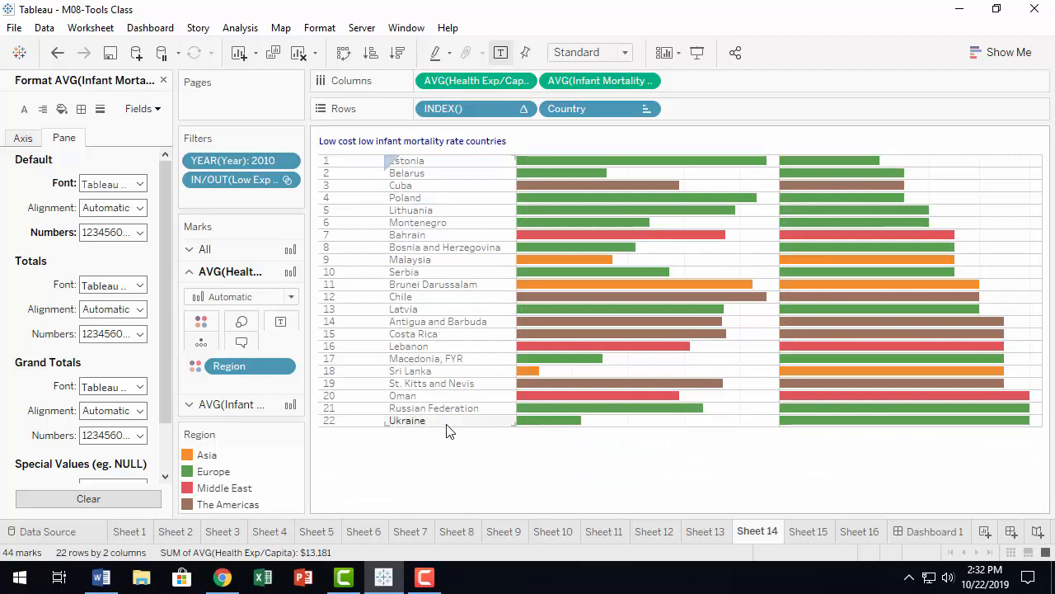
left_click_drag(446, 424, 445, 429)
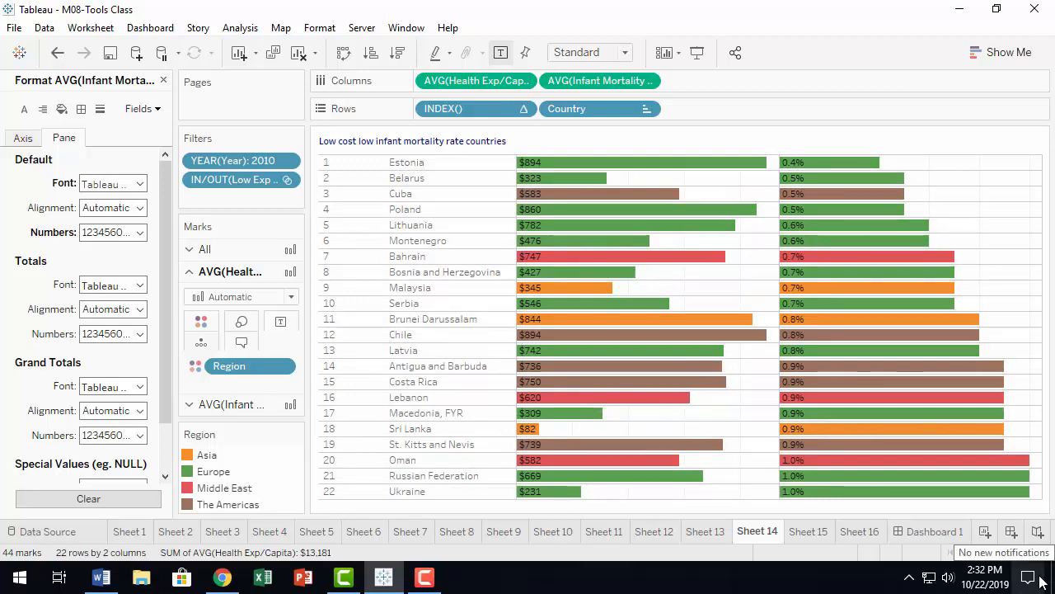
Look over the country table on Dashboard 1 and select the All Countries chart
left_click(934, 531)
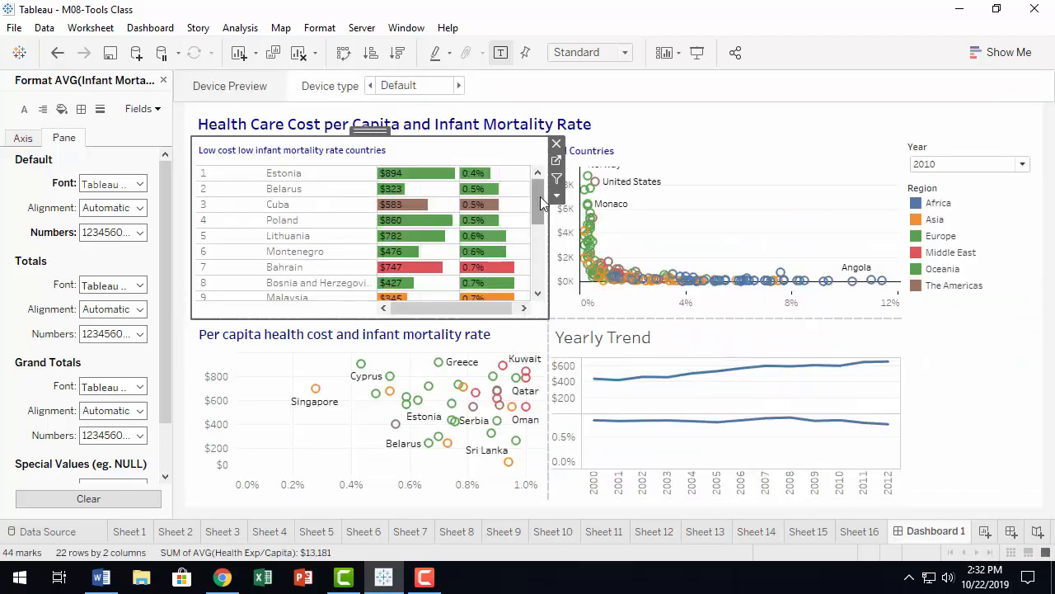
mouse_move(540, 196)
left_mouse_down()
mouse_move(540, 272)
mouse_move(540, 186)
left_mouse_up()
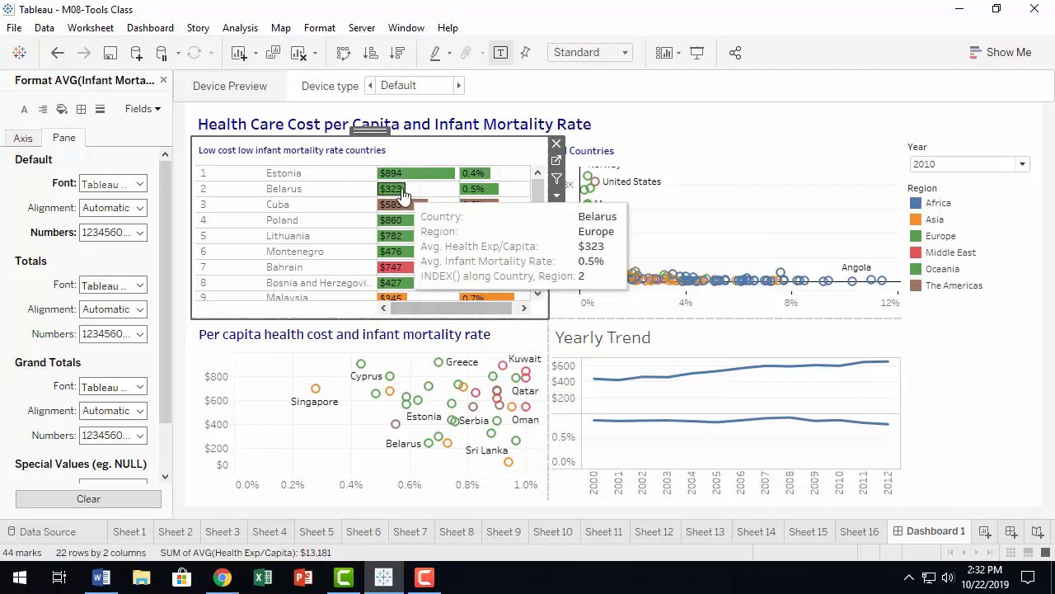
left_click(725, 150)
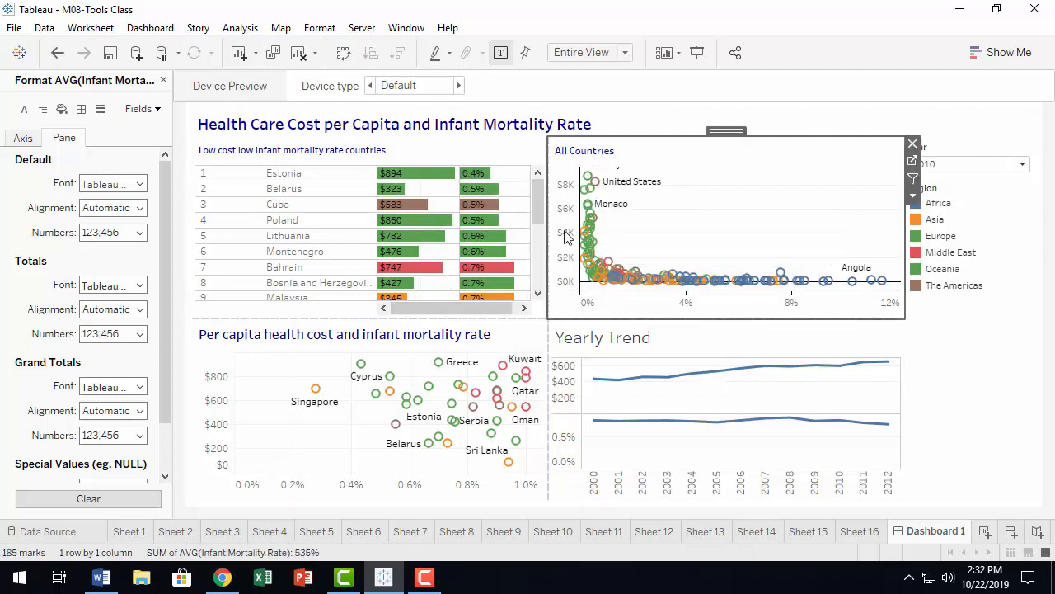
Set the major tick interval of the Avg. Health Exp/Capita axis in the All Countries chart to 5000
right_click(566, 237)
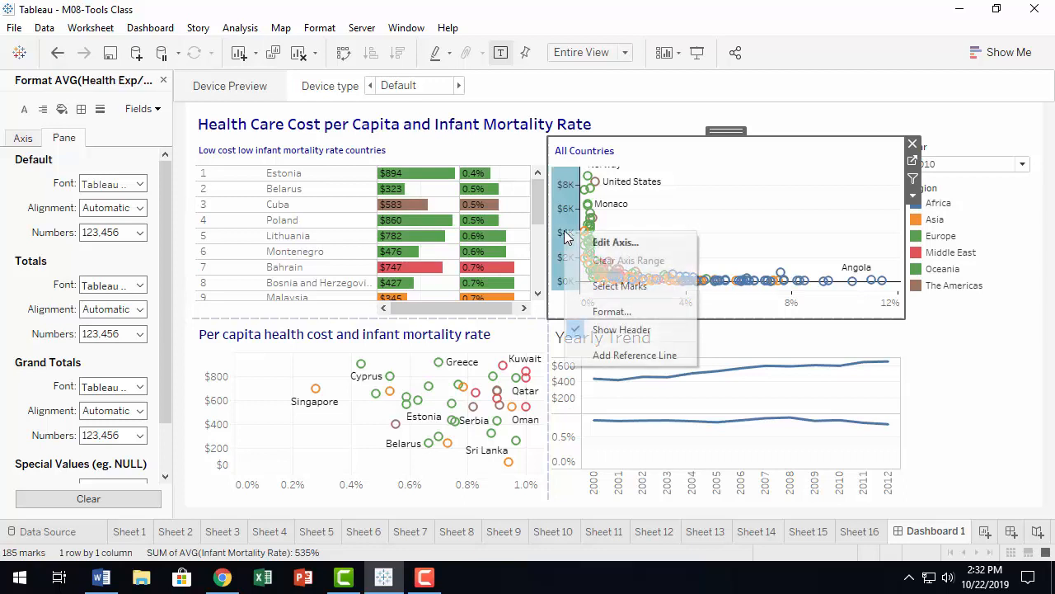
left_click(636, 309)
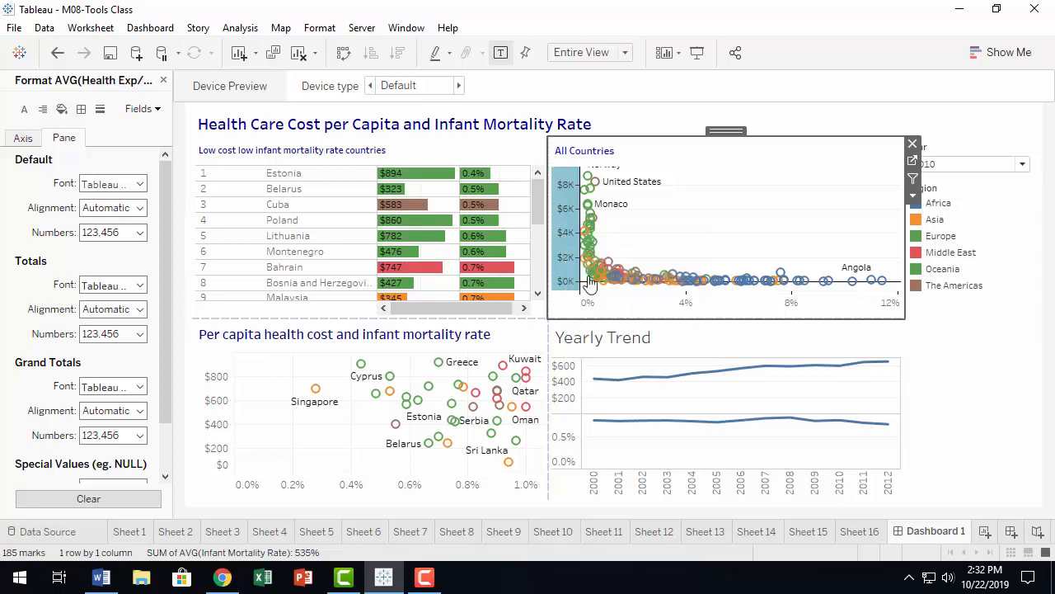
double_click(568, 223)
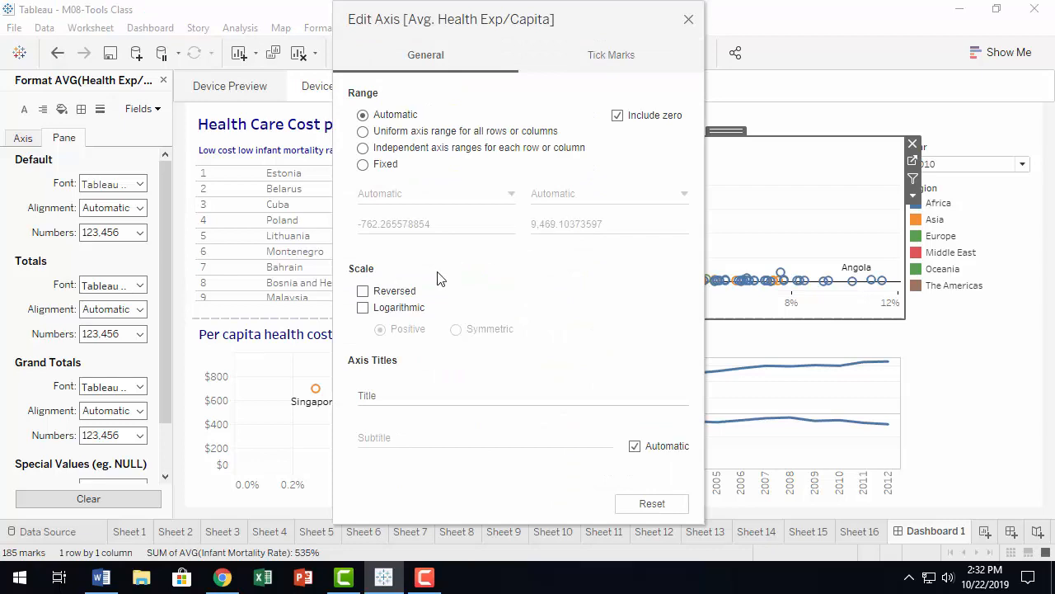
left_click(612, 55)
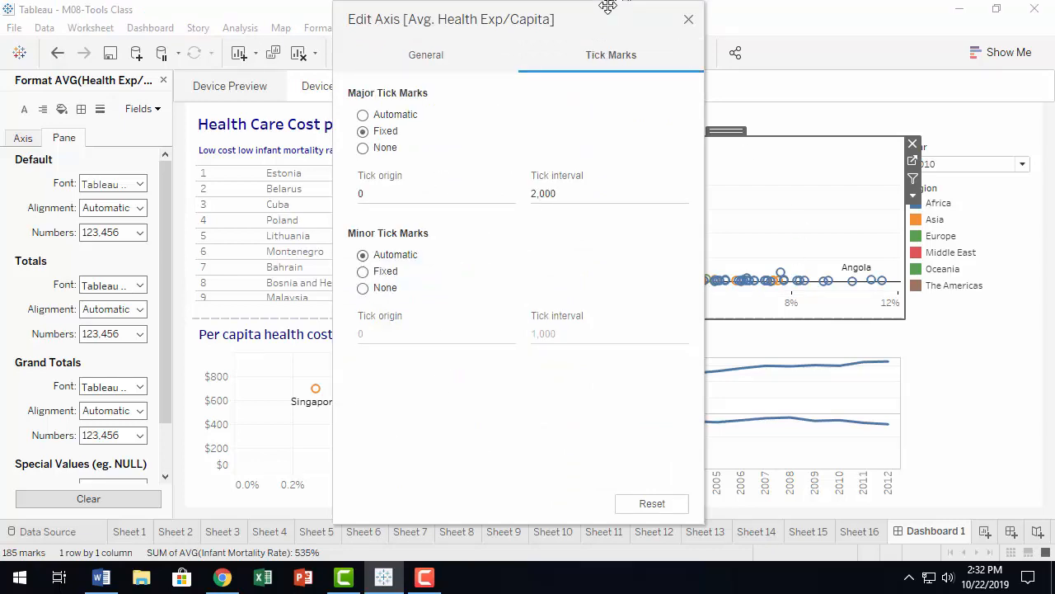
left_click_drag(608, 6, 671, 36)
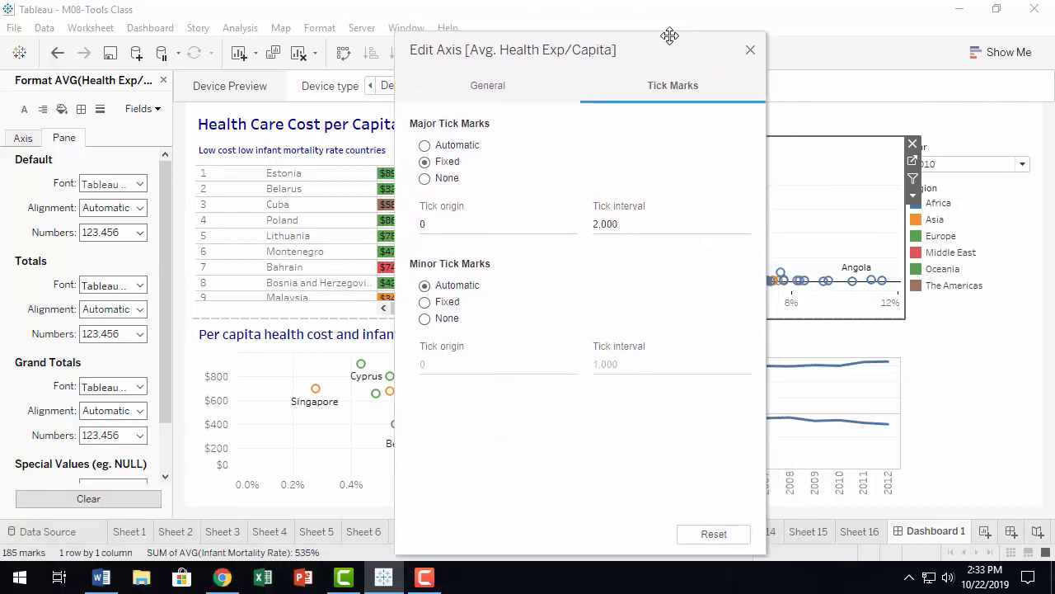
left_click(622, 223)
type("500")
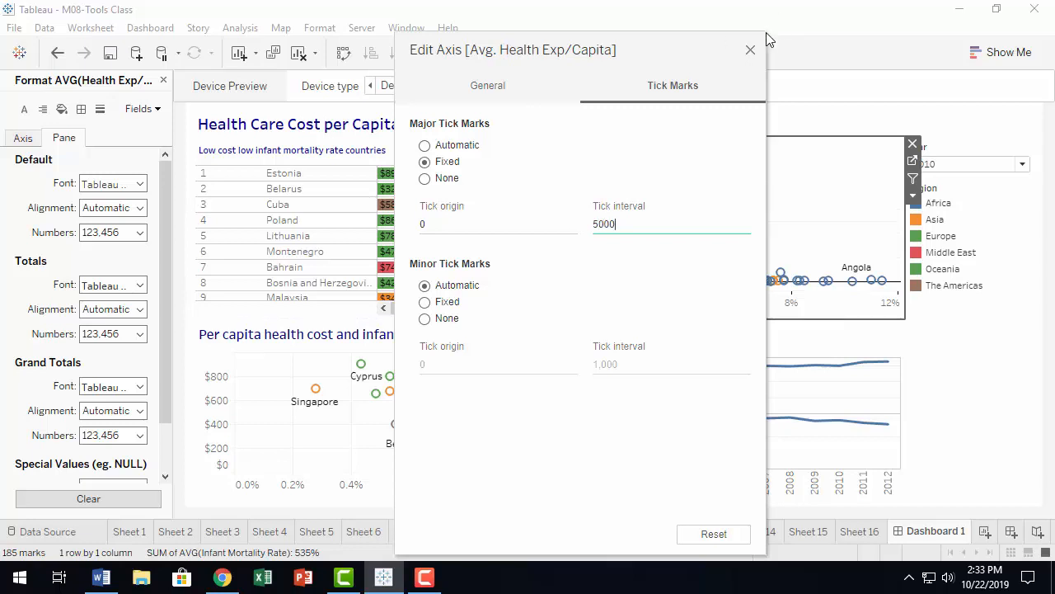
left_click(750, 52)
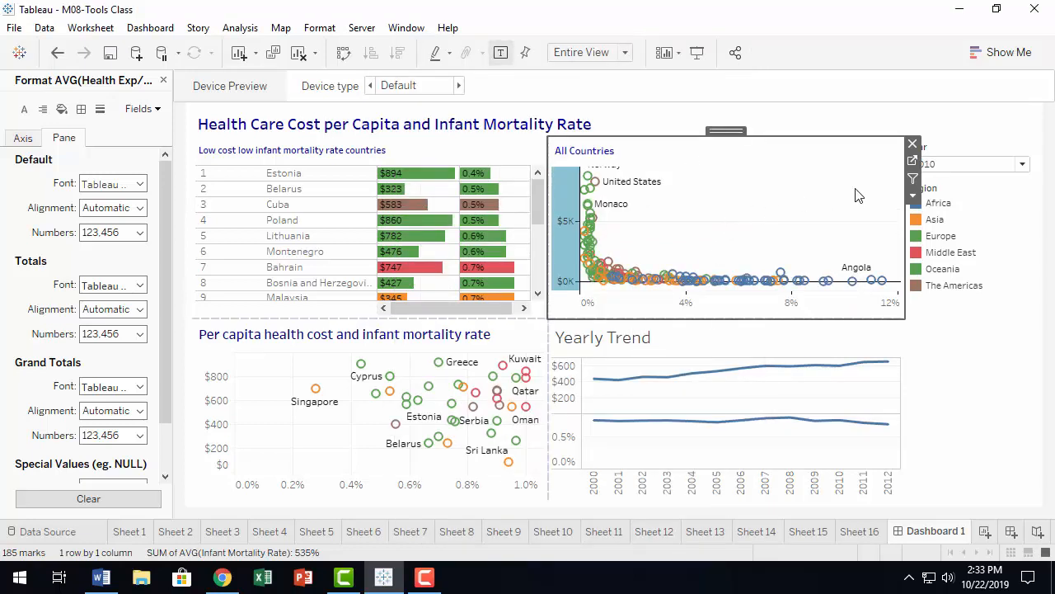
left_click(939, 417)
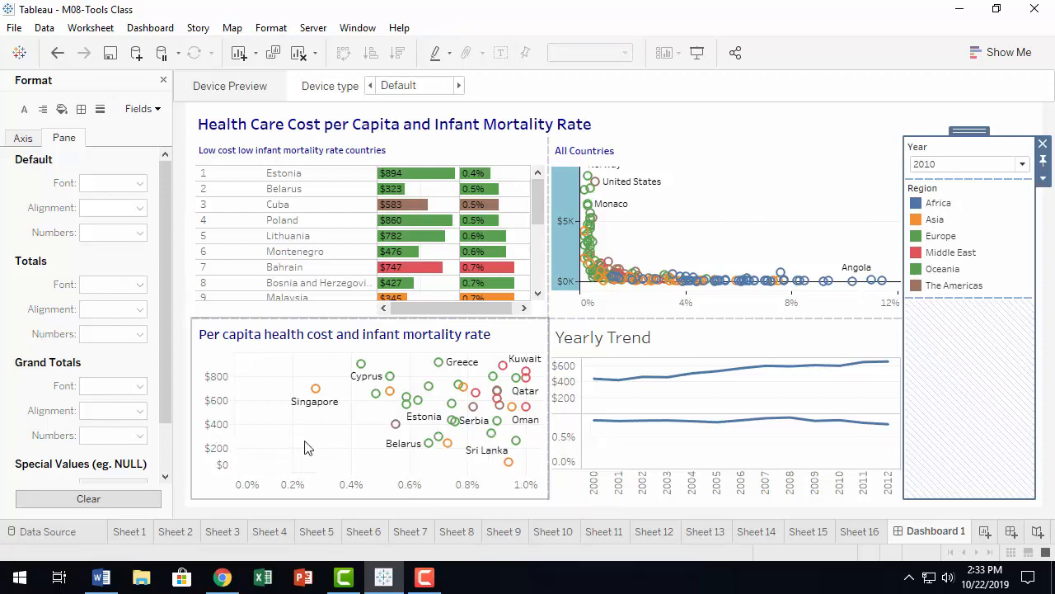
Set the font size of the "Per capita health cost and infant mortality rate" sheet title to 9
double_click(352, 341)
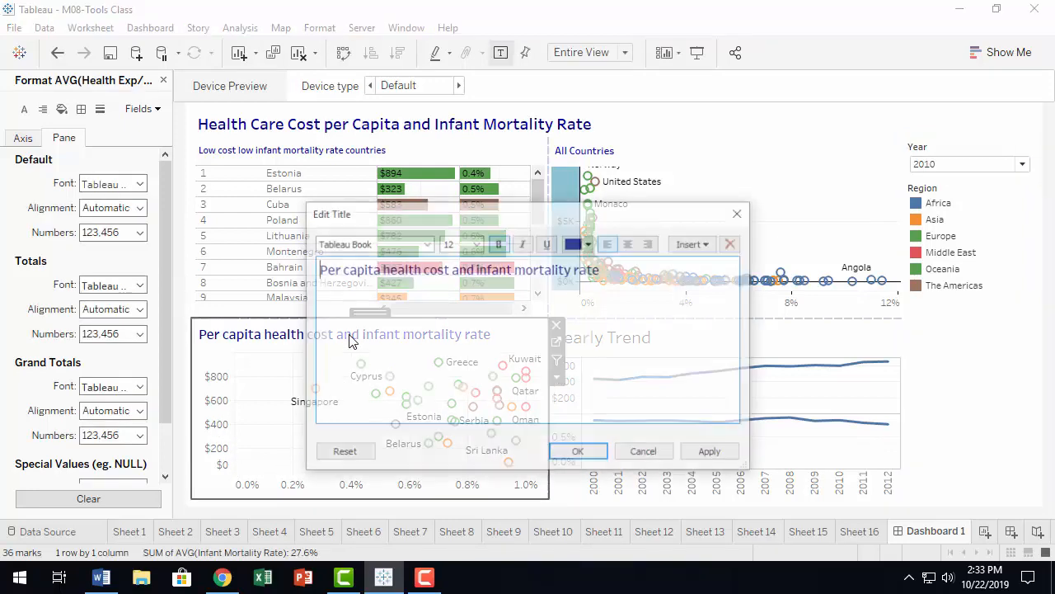
key("ctrl+a")
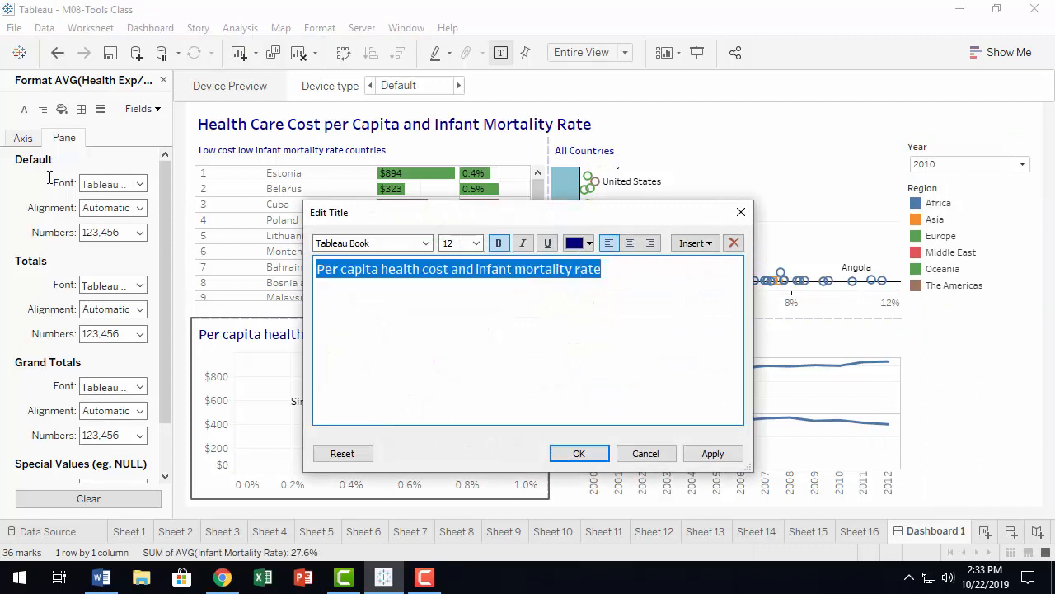
left_click(478, 247)
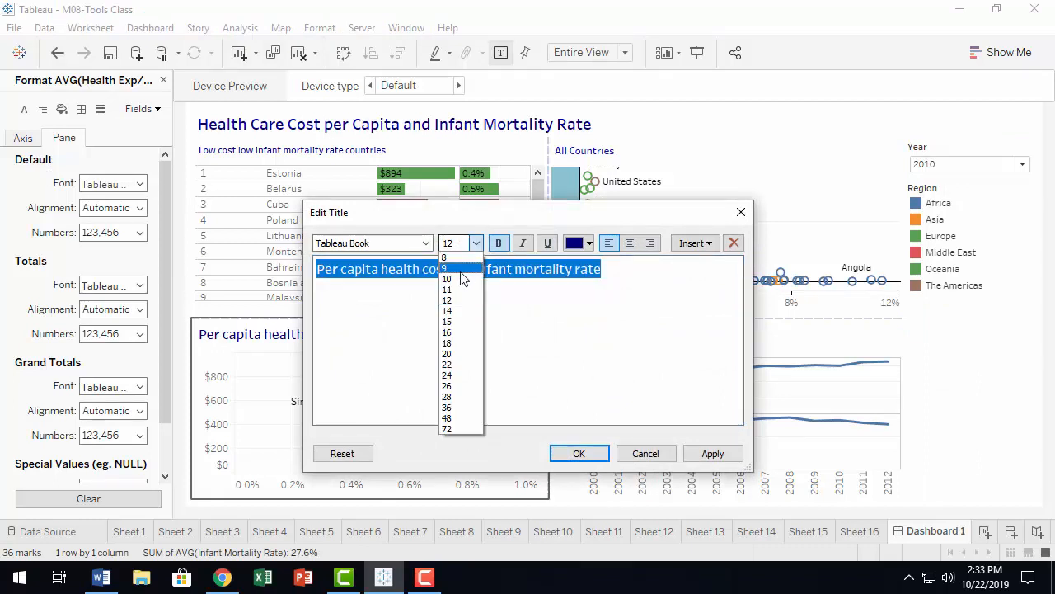
left_click(460, 285)
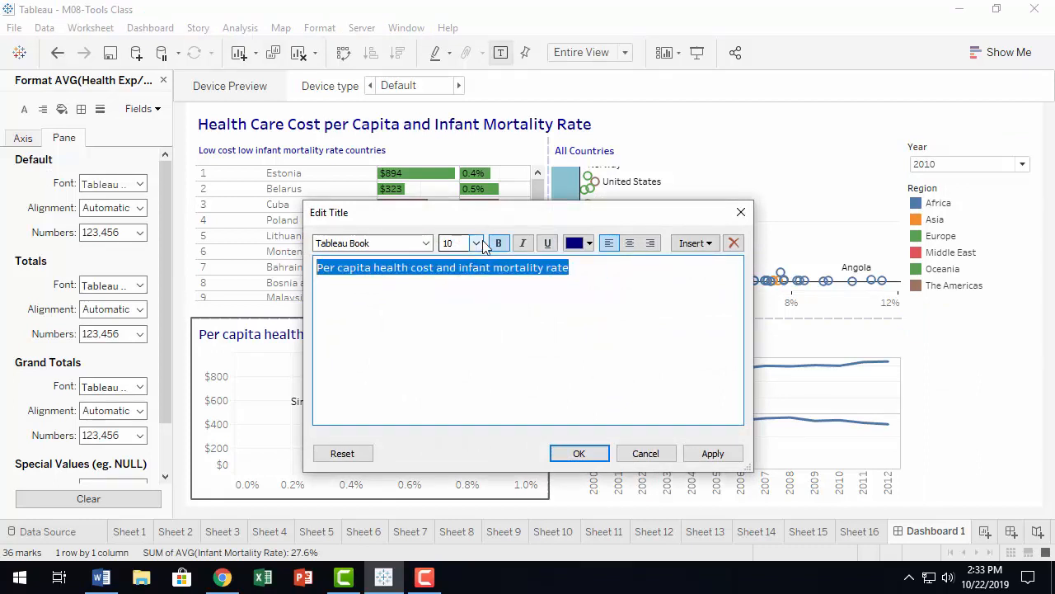
left_click(478, 243)
left_click(458, 273)
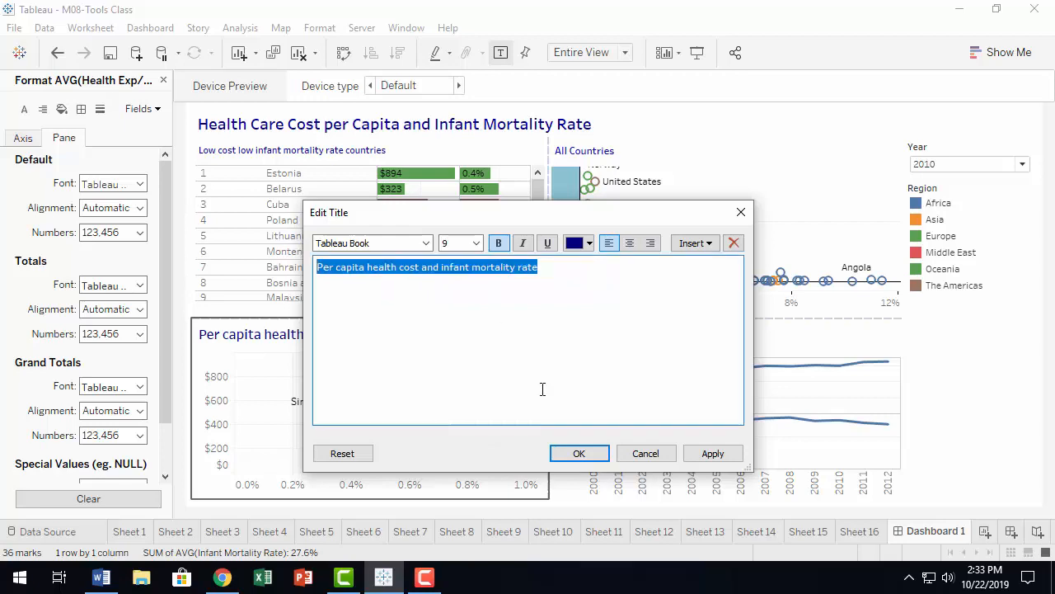
left_click(714, 454)
left_click(579, 452)
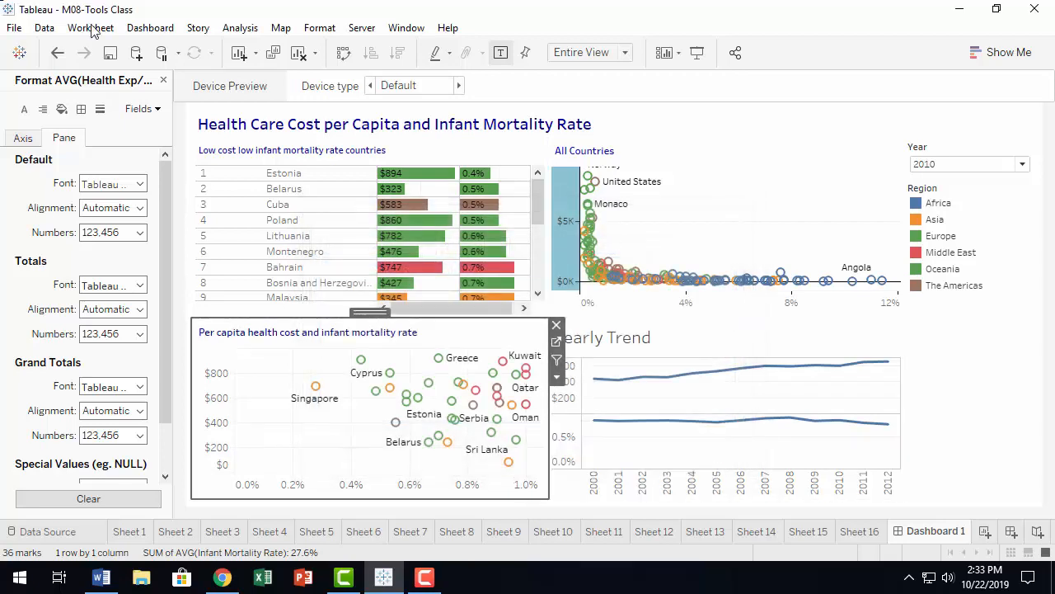
Format the "Yearly Trend" sheet title as bold, size 9 and dark blue
double_click(635, 348)
left_click_drag(439, 282, 111, 214)
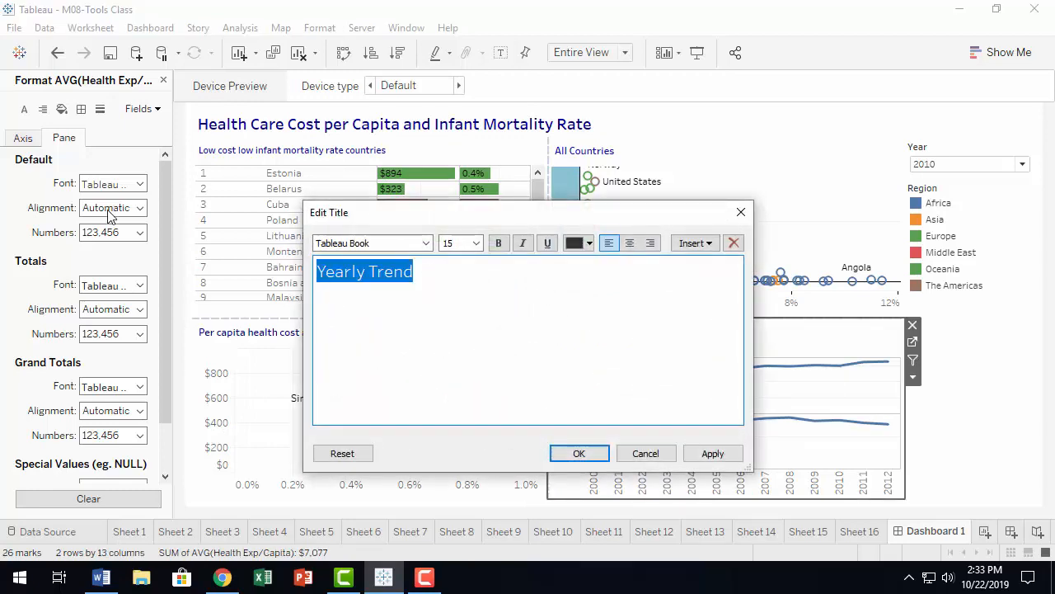
left_click(499, 244)
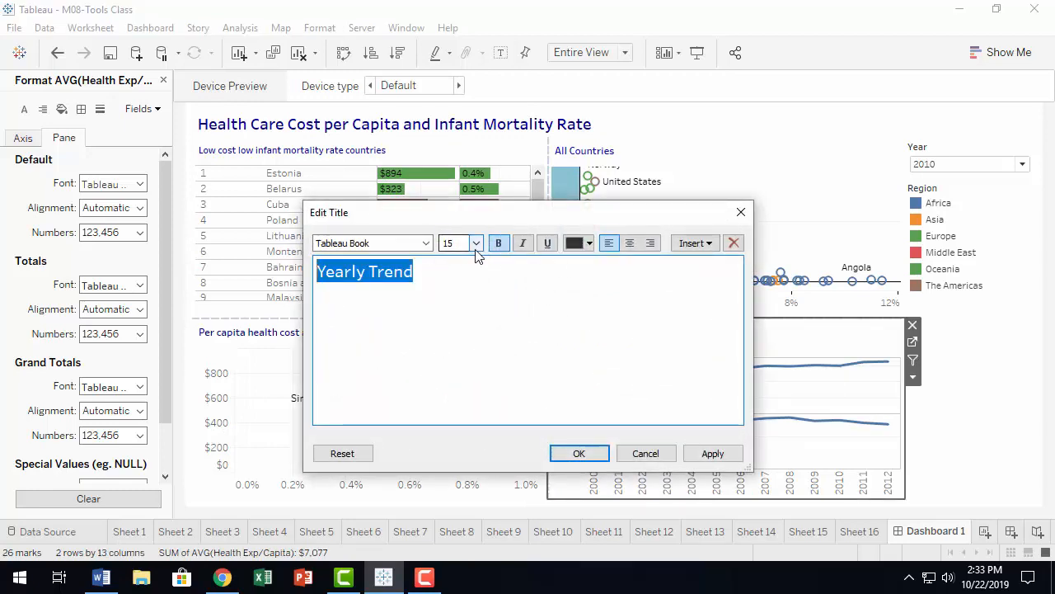
left_click(477, 244)
left_click(449, 268)
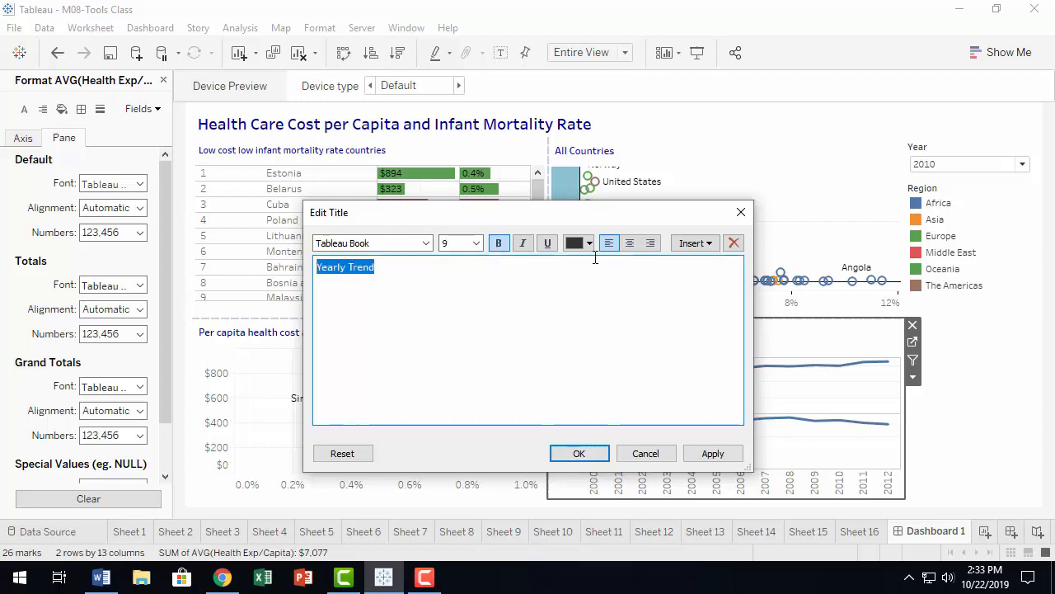
left_click(589, 243)
left_click(588, 339)
left_click(582, 455)
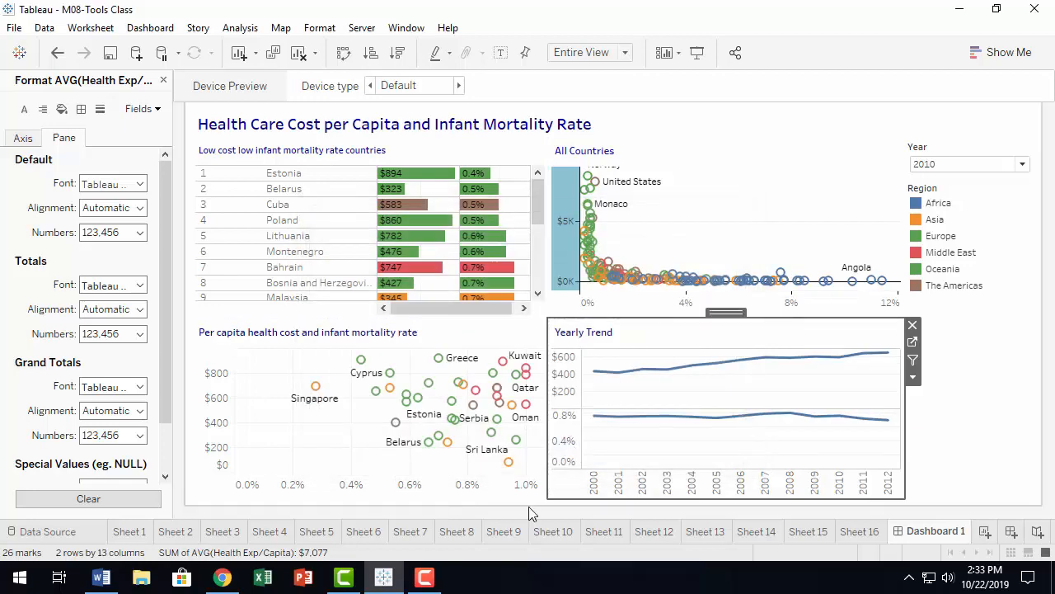
Set the year header dates of the Yearly Trend chart to the Two-Digit format
left_click(647, 488)
right_click(647, 488)
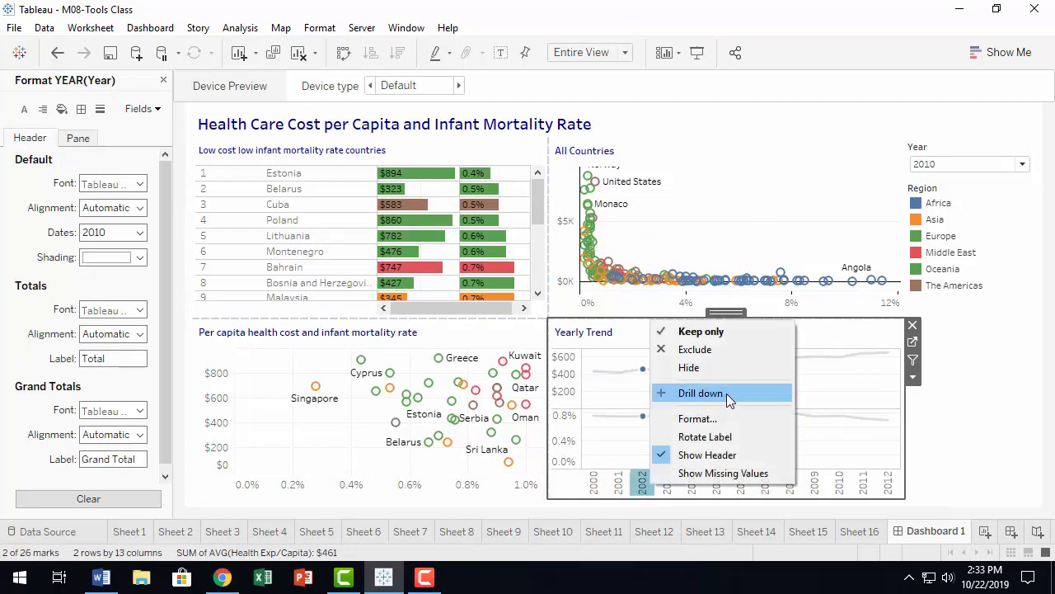
left_click(716, 421)
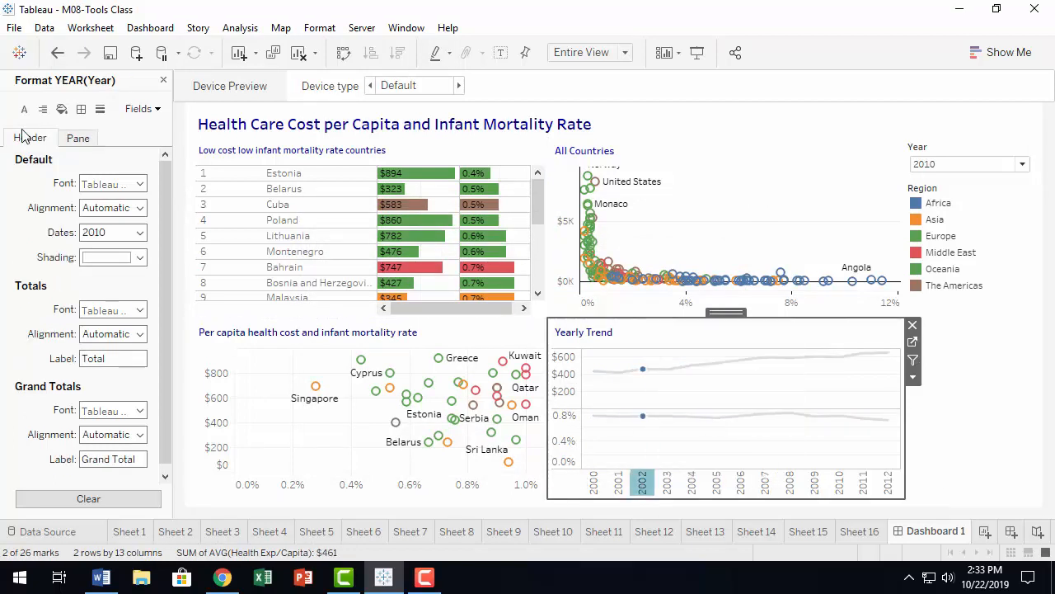
left_click(144, 109)
left_click(174, 165)
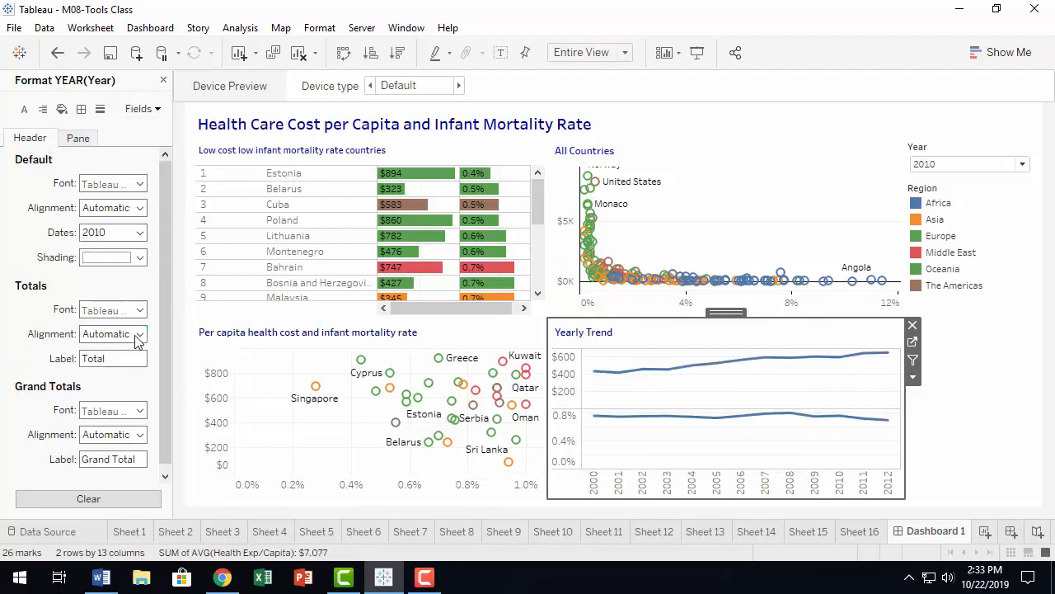
left_click(140, 234)
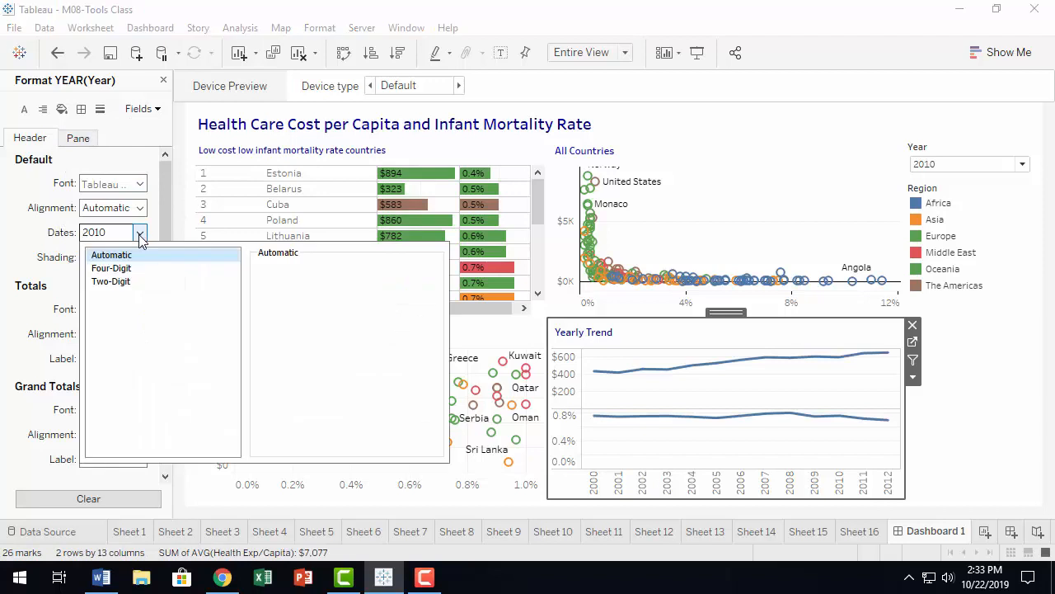
left_click(128, 282)
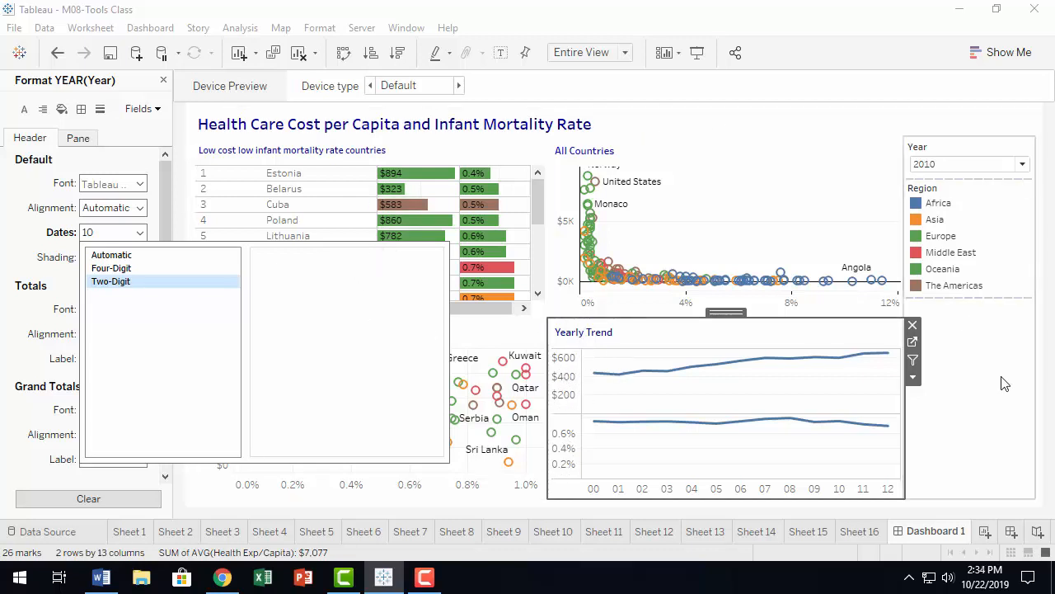
left_click(989, 462)
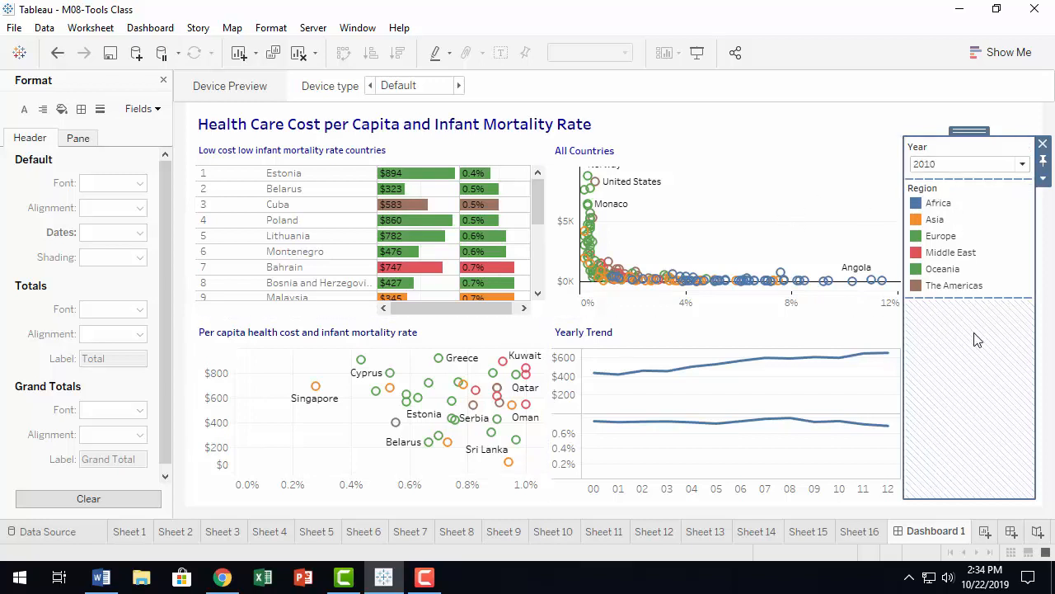
Examine the layout options of the container holding the Year filter and Region legend, and those of the legend itself
left_click(1044, 181)
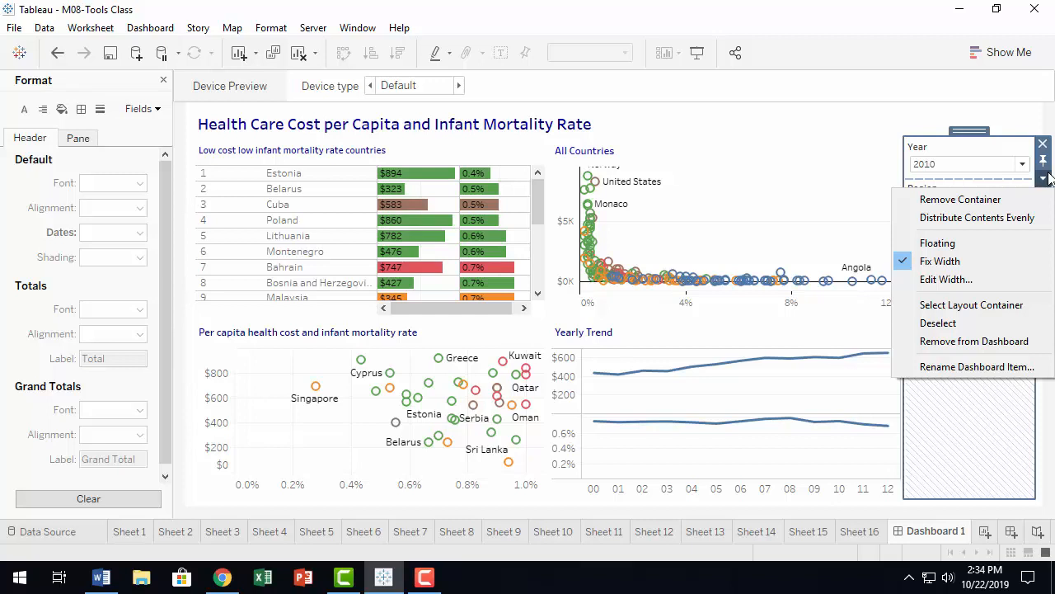
left_click(978, 95)
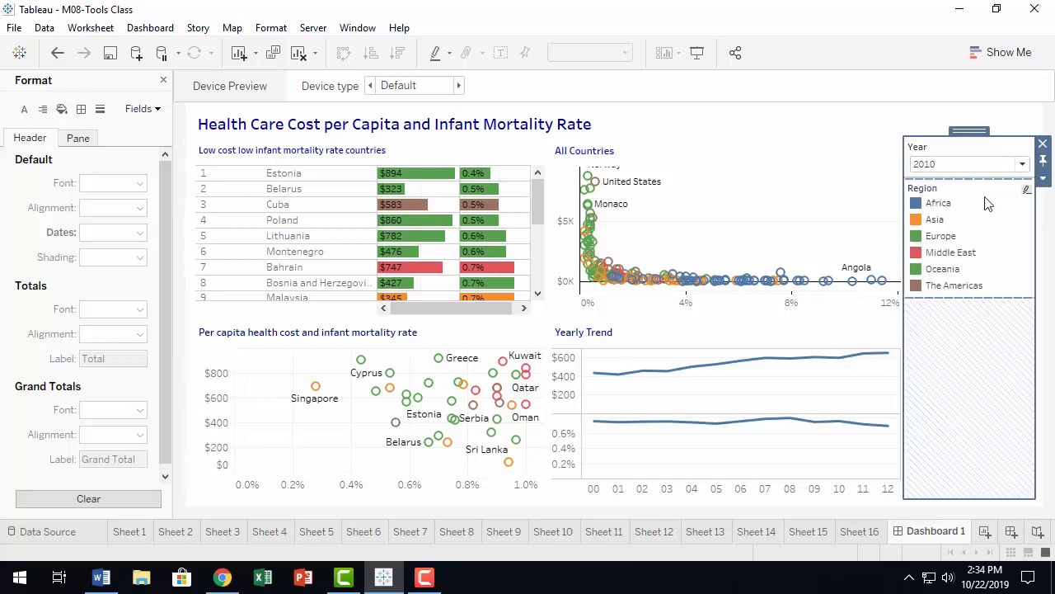
left_click(1014, 211)
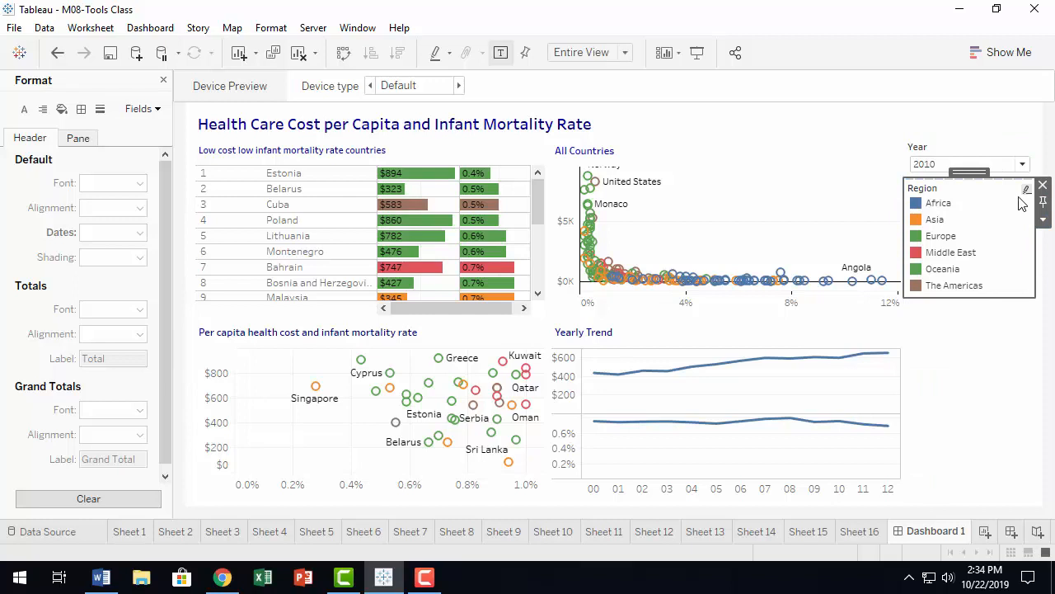
left_click(1004, 148)
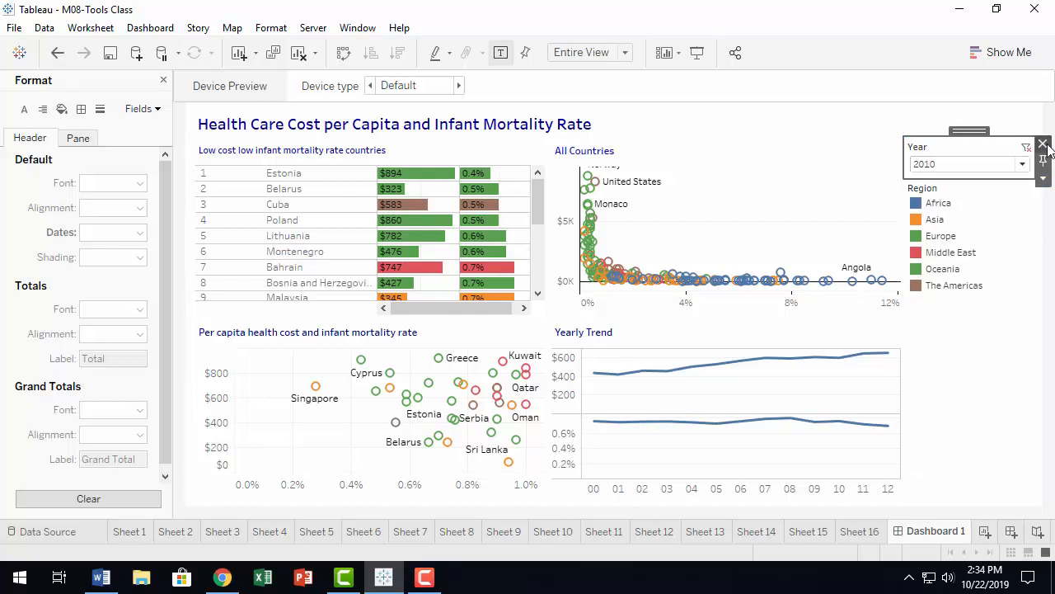
left_click(997, 242)
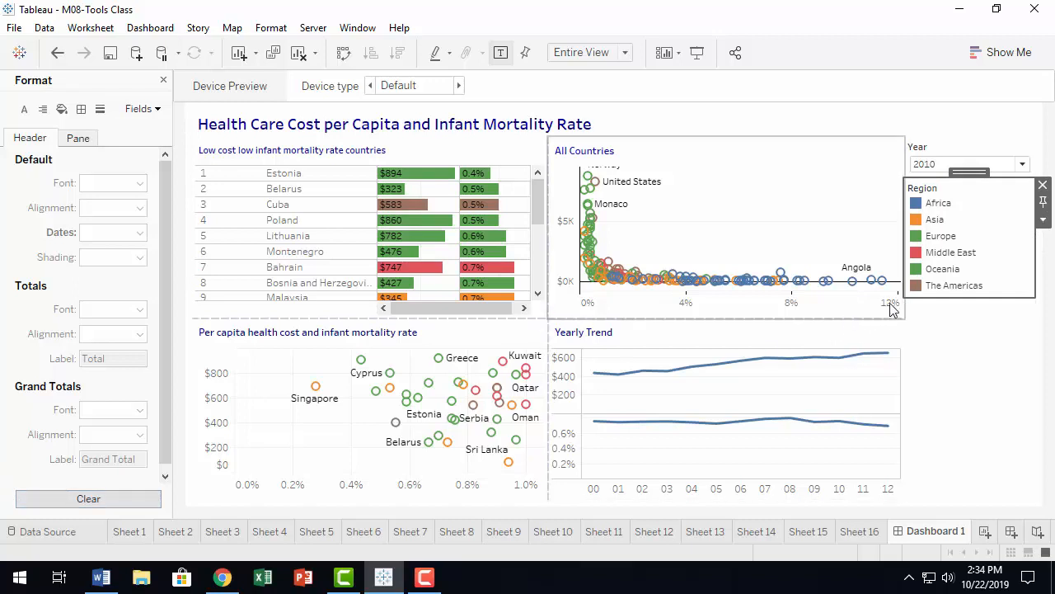
left_click(1044, 222)
left_click(1044, 222)
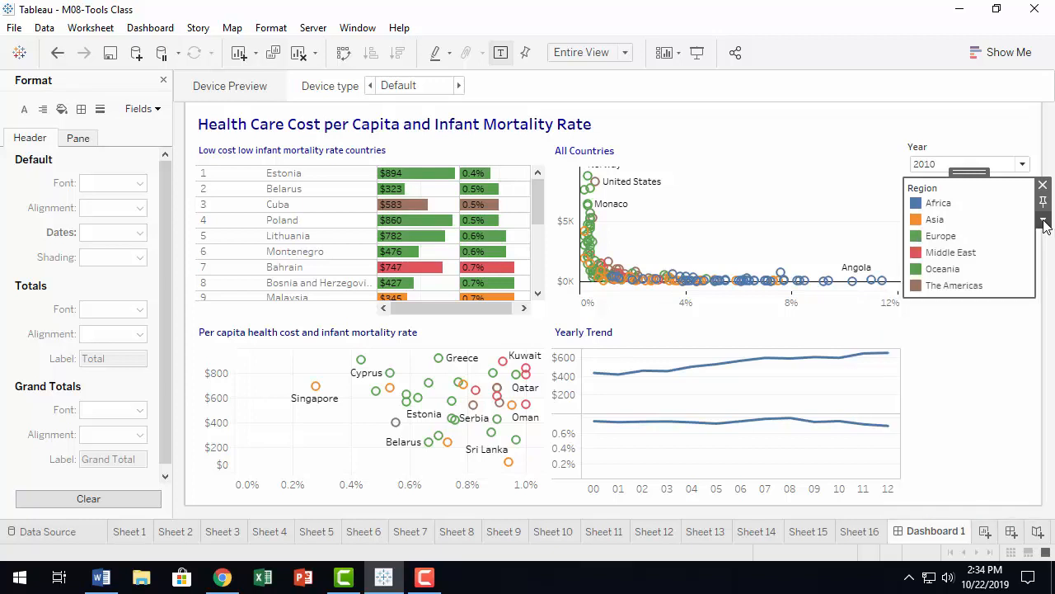
left_click(1044, 223)
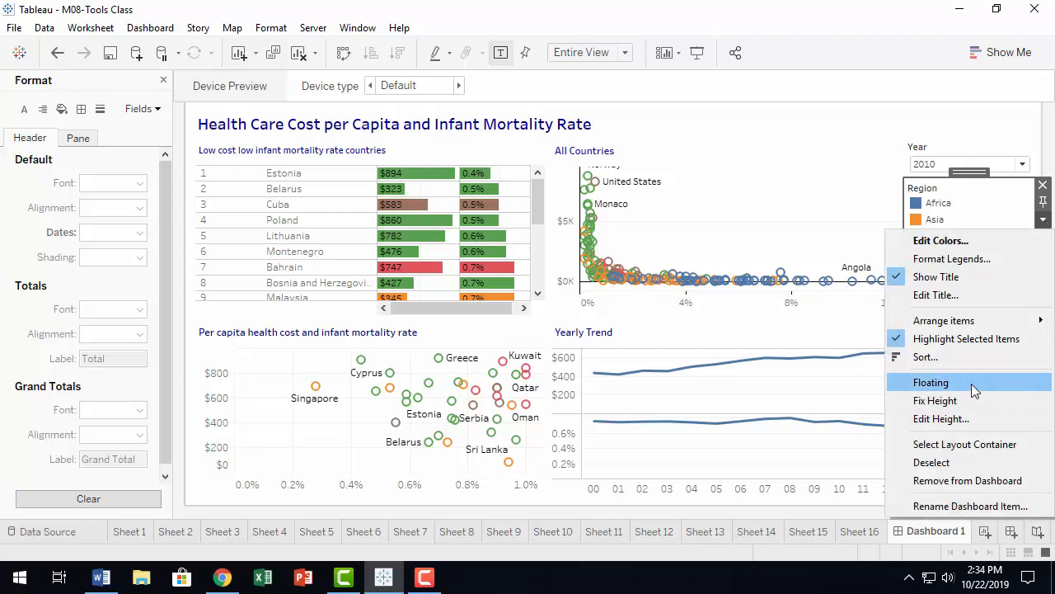
left_click(956, 120)
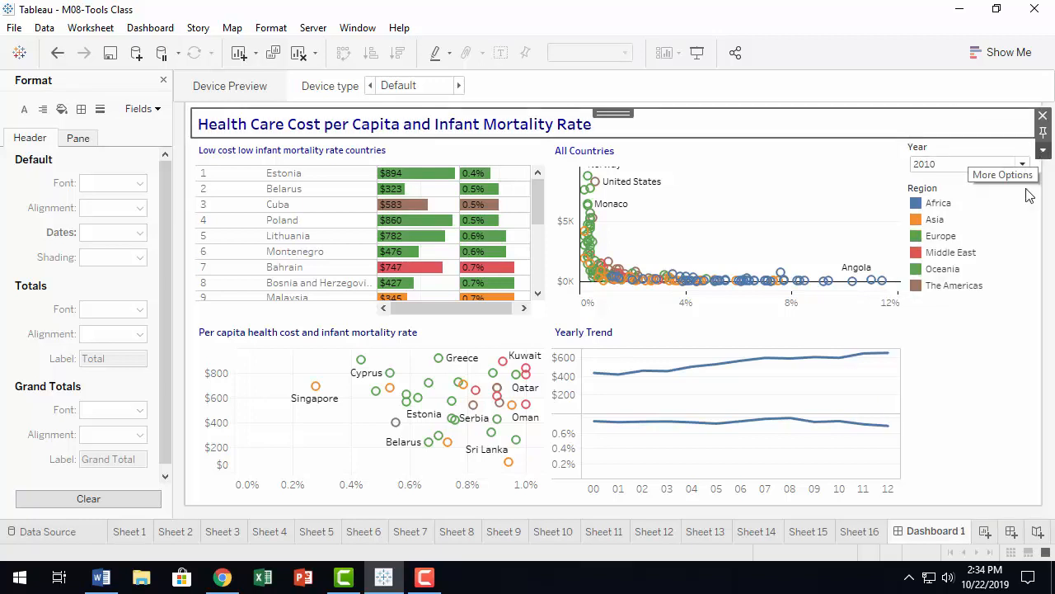
left_click(986, 232)
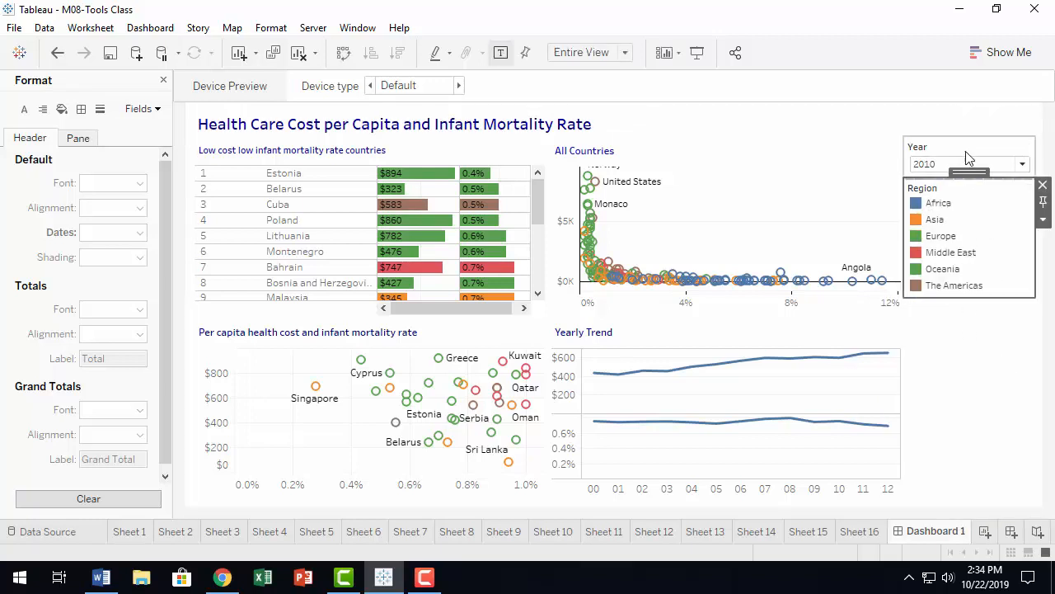
left_click(971, 156)
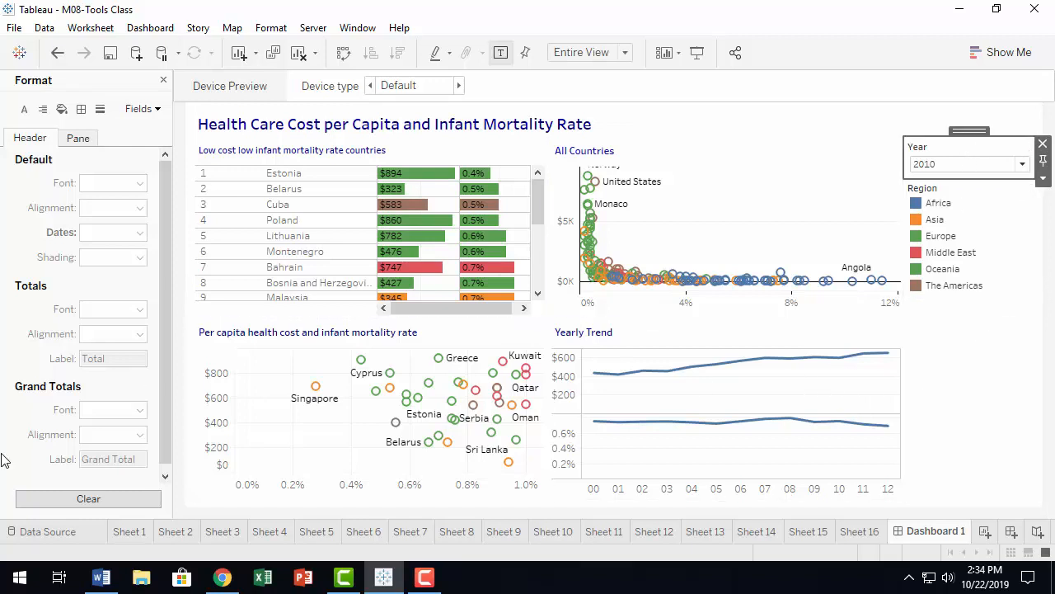
Close the formatting options, add a vertical layout container below the Region legend and select the Year filter
scroll(29, 475, "down", 1)
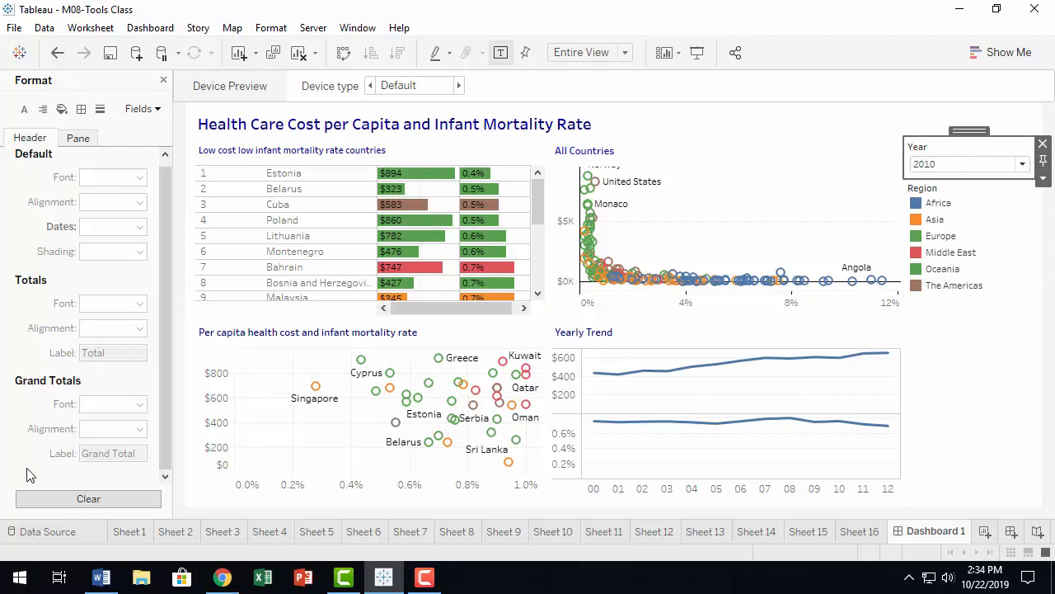
left_click(164, 81)
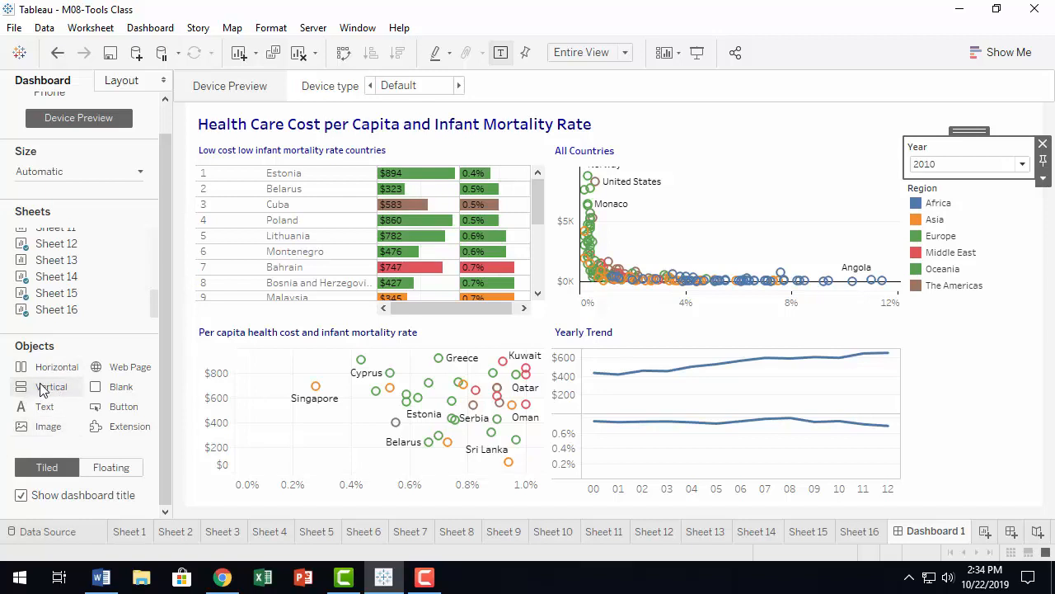
mouse_move(43, 394)
left_mouse_down()
mouse_move(276, 396)
mouse_move(890, 507)
mouse_move(1014, 445)
mouse_move(450, 446)
mouse_move(668, 388)
mouse_move(959, 359)
left_mouse_up()
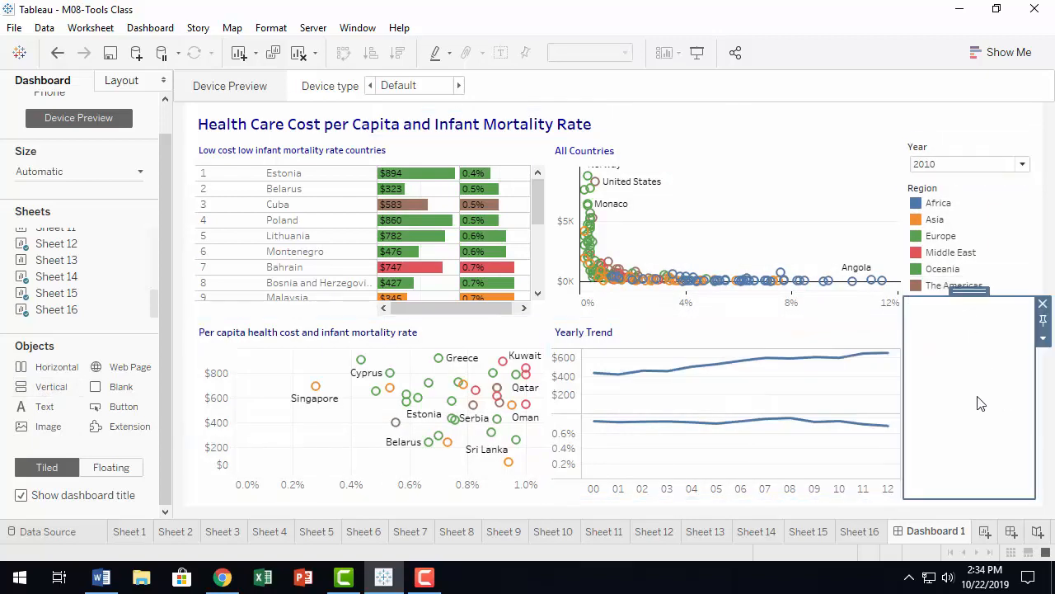
left_click(971, 147)
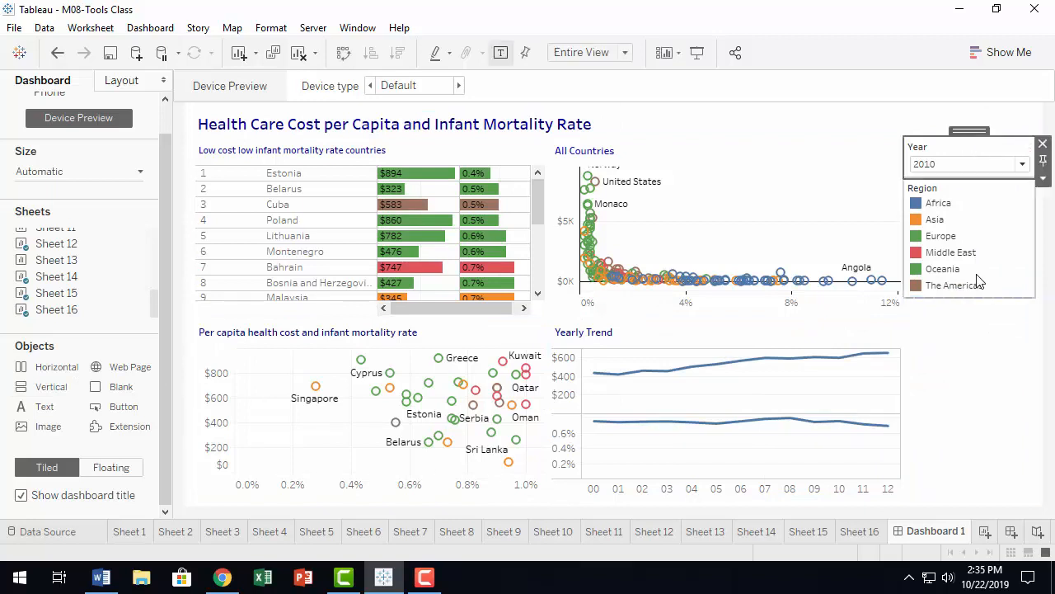